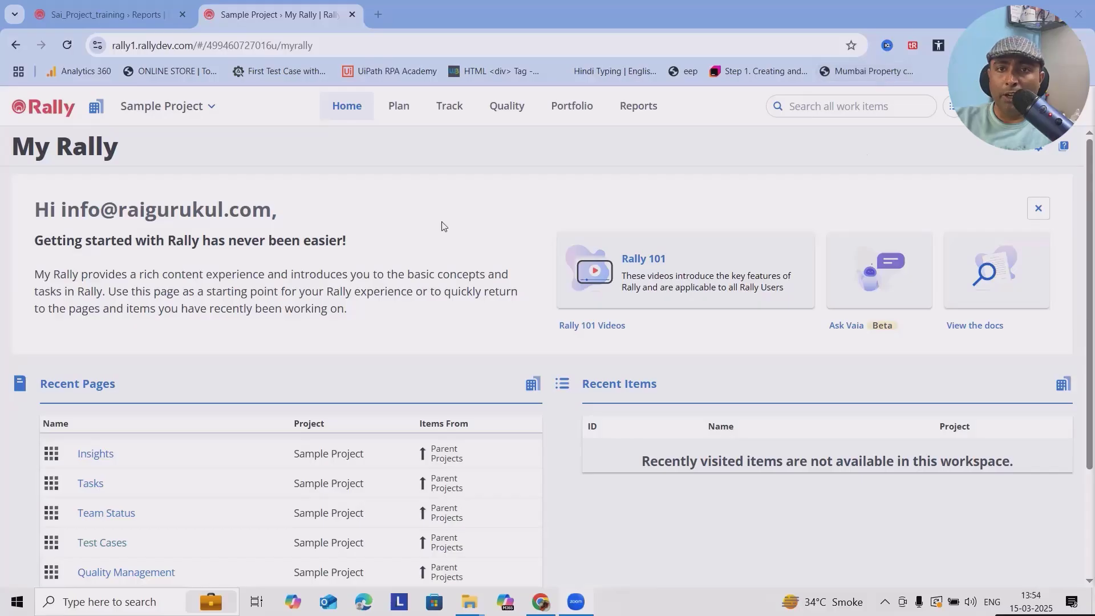
Step: Open the Team Board page of the Sample Project
left_click(401, 111)
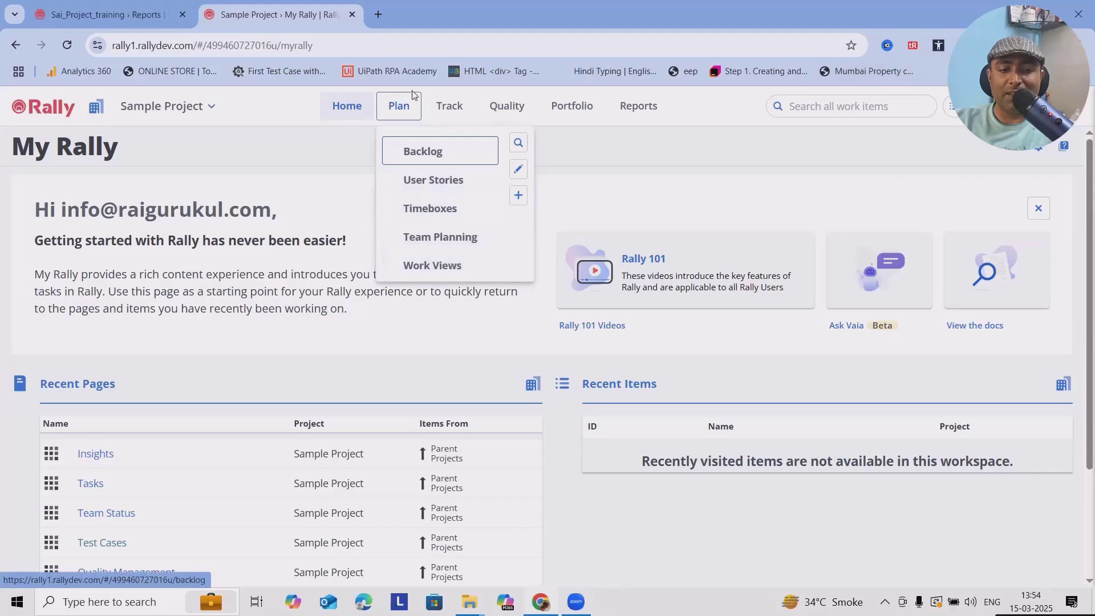
left_click(449, 108)
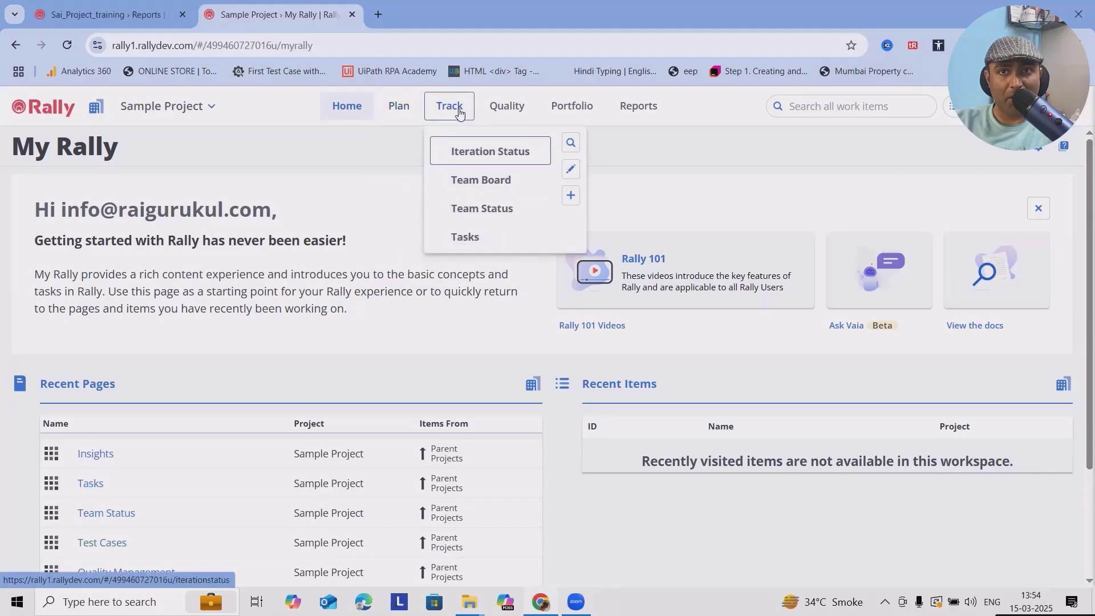
left_click(471, 183)
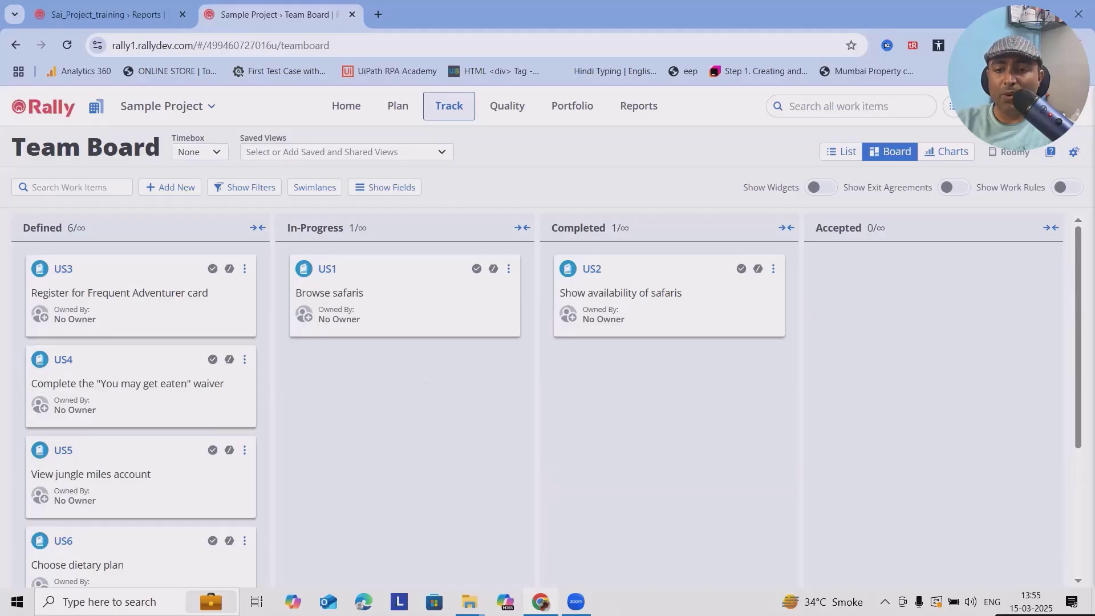
Step: Add a flow state named UAT ahead of Defined in the Team Board settings and save it
left_click(1075, 152)
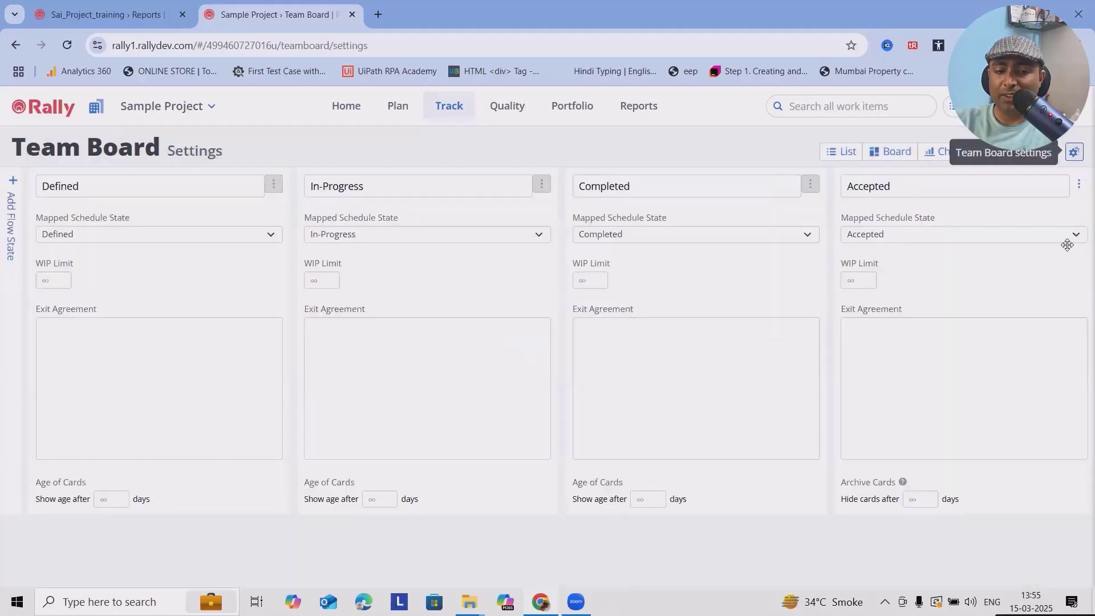
left_click(14, 230)
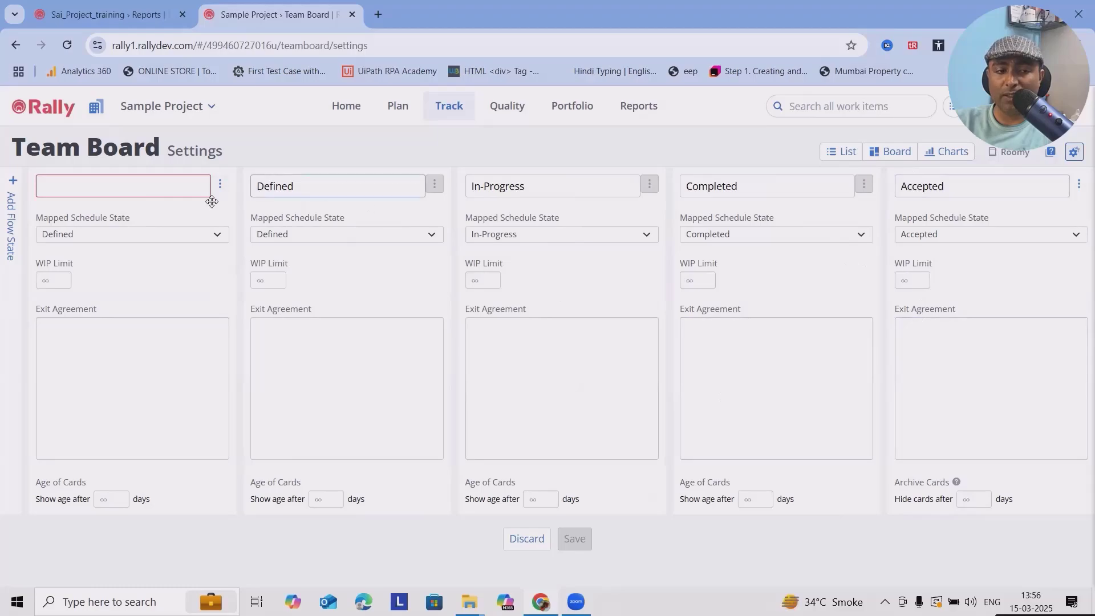
left_click(220, 184)
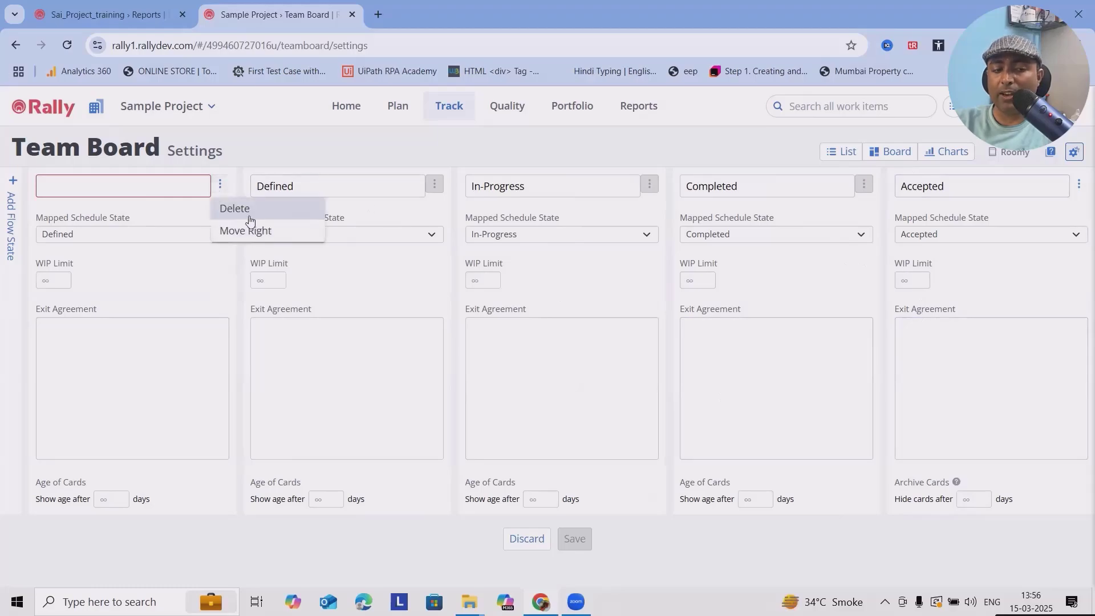
left_click(110, 195)
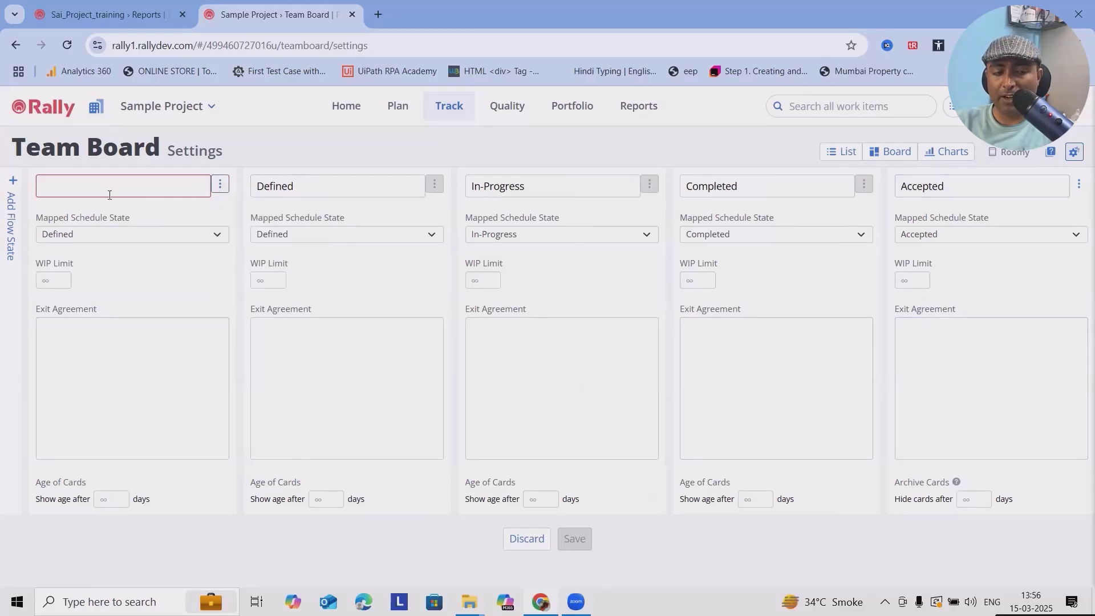
type("UAT")
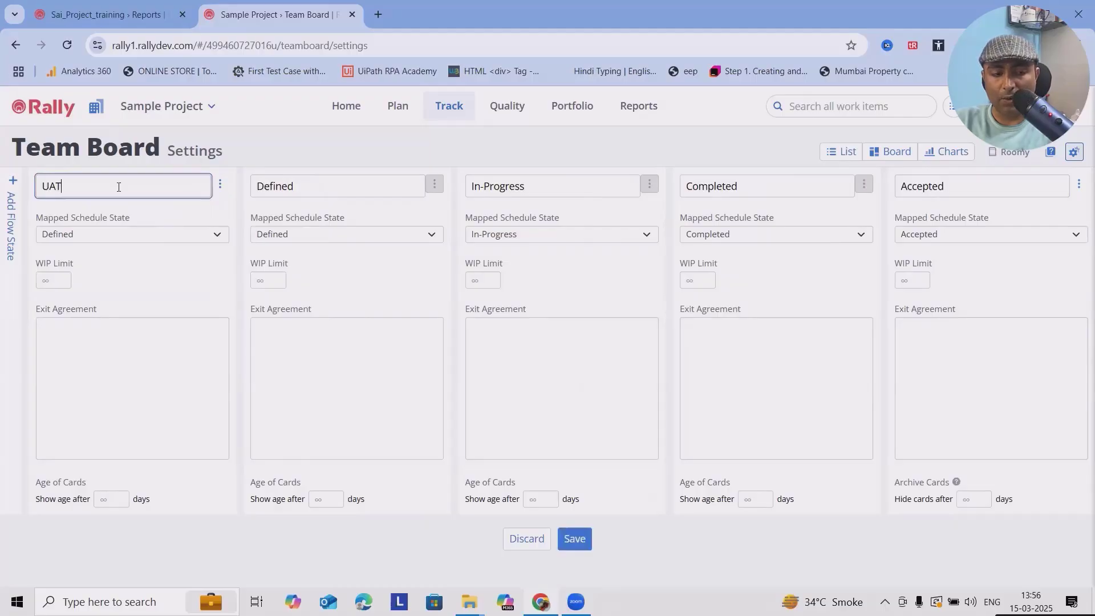
left_click(575, 539)
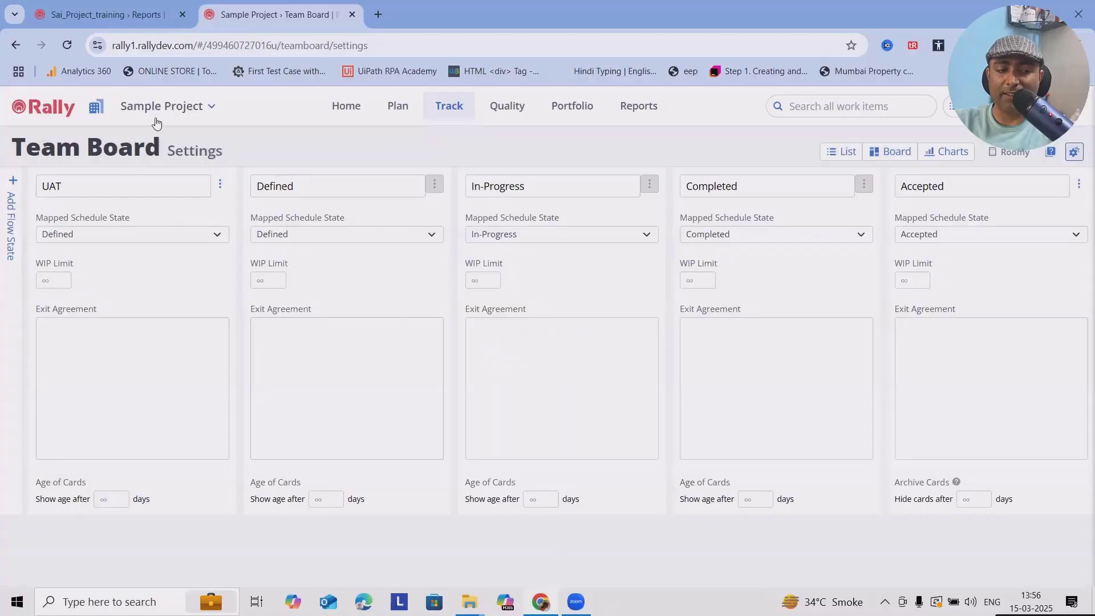
Step: Delete the UAT flow state, save the settings and return to the board view
left_click(219, 185)
left_click(250, 211)
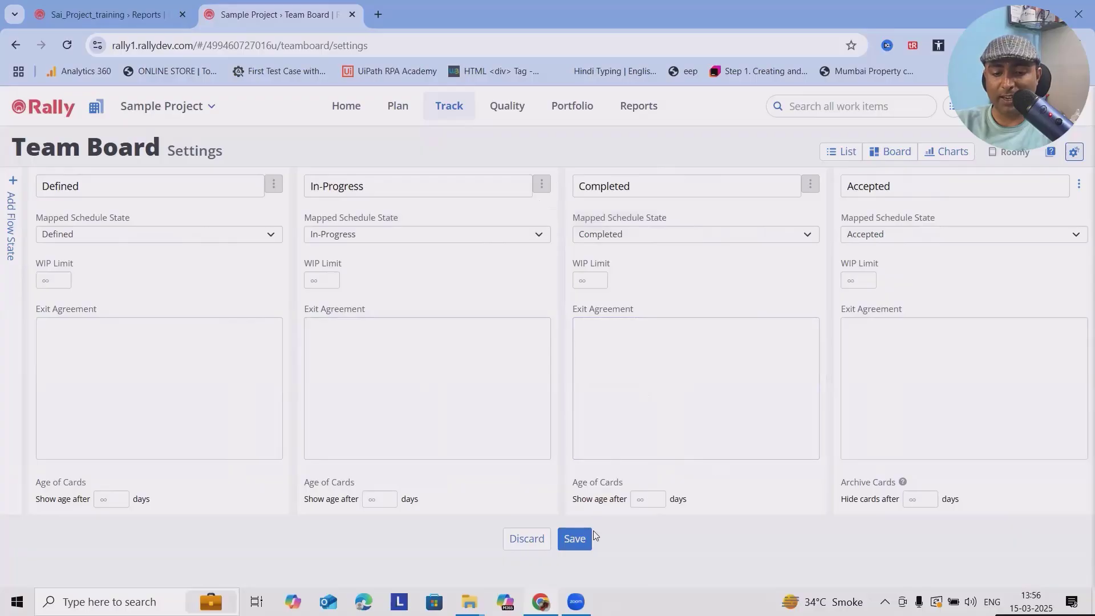
left_click(572, 540)
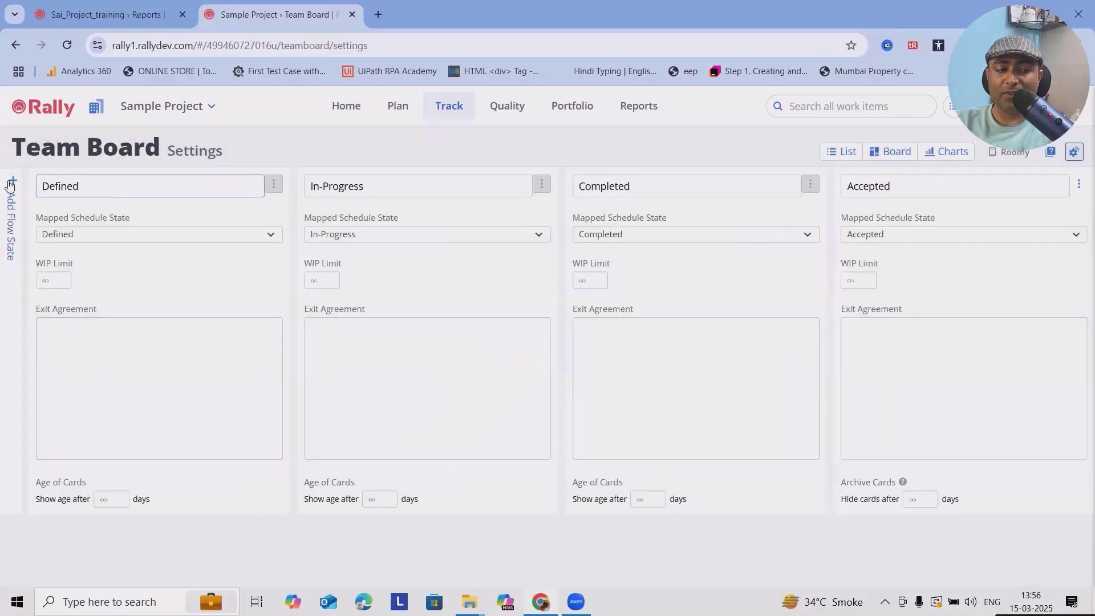
left_click(898, 152)
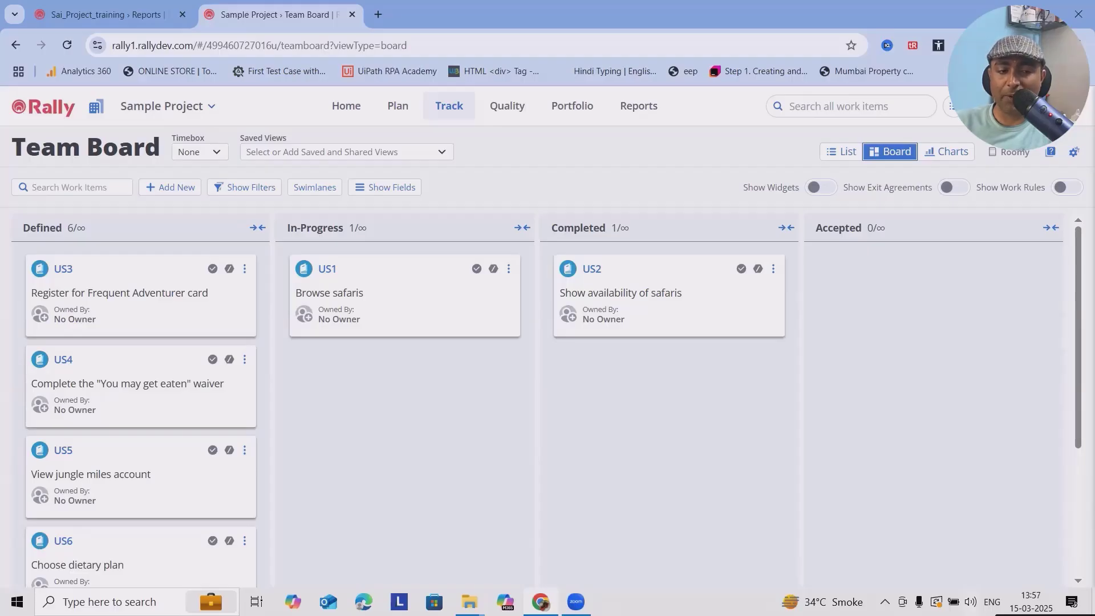
Step: Move the US3 card from Defined to In-Progress and give US1 Browse safaris the highest rank
left_click_drag(150, 283, 408, 349)
left_click(445, 300)
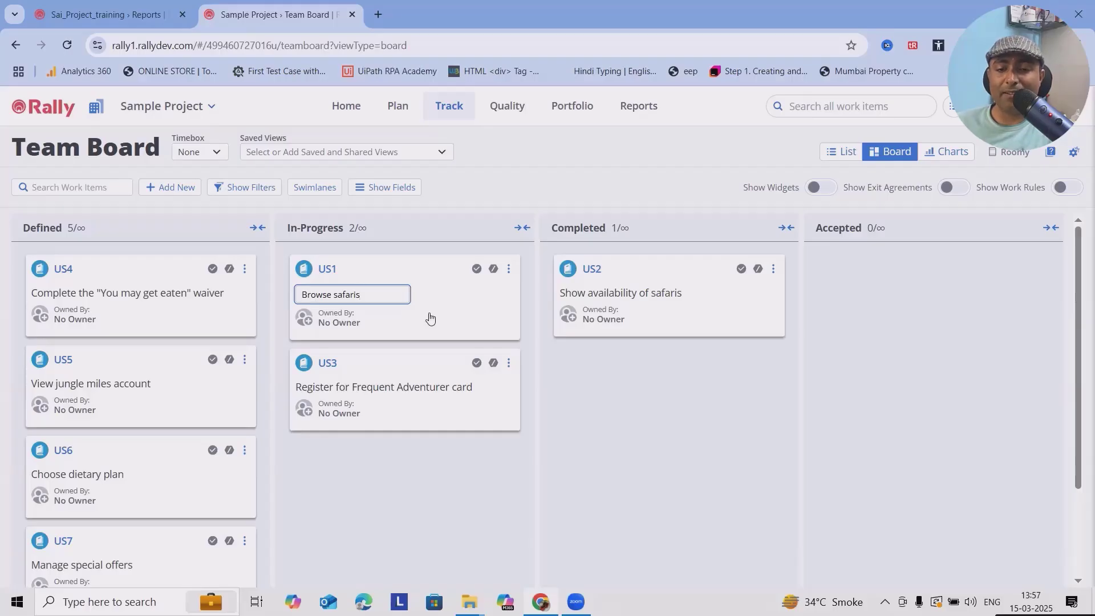
left_click(508, 268)
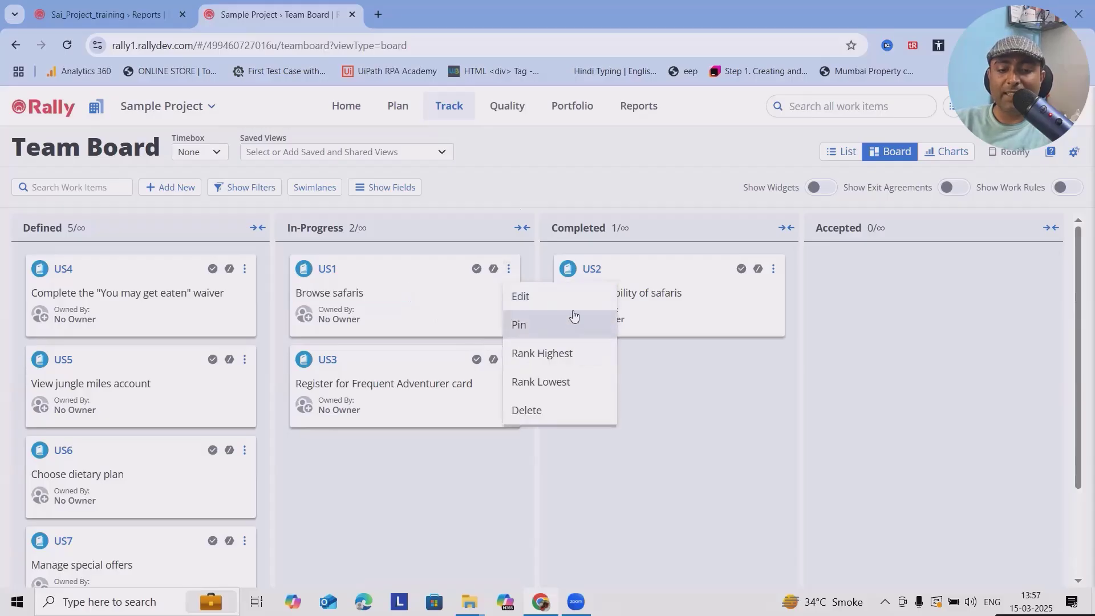
left_click(547, 360)
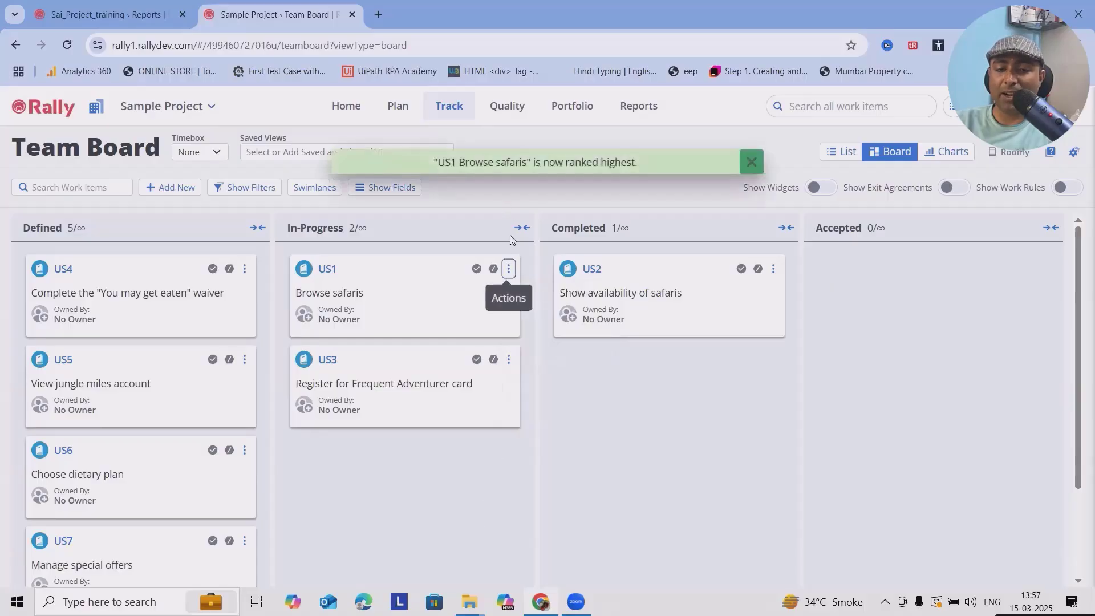
left_click(506, 269)
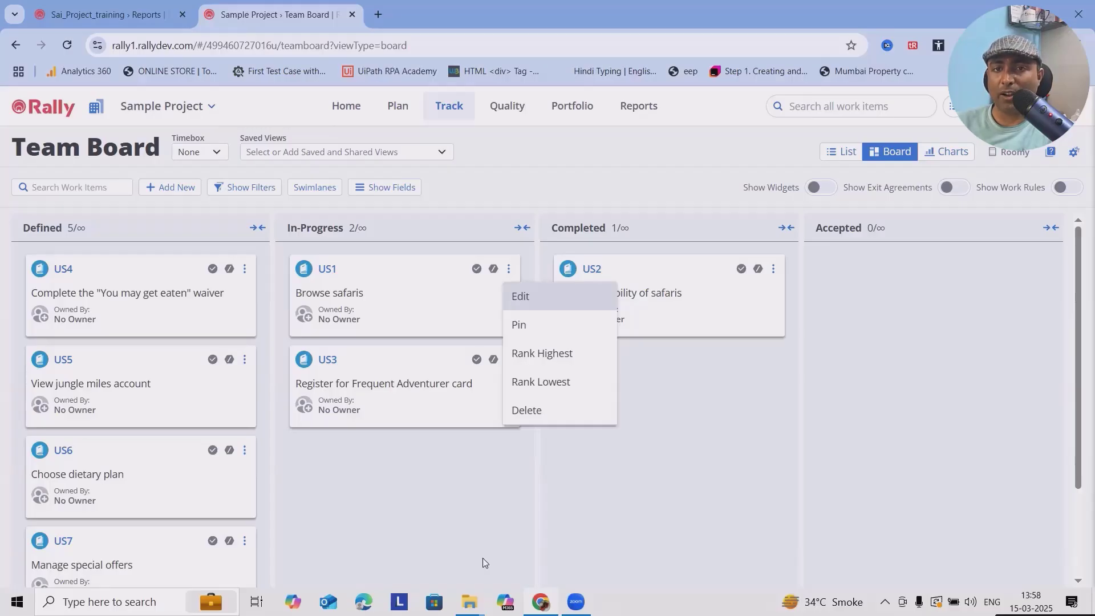
left_click(700, 496)
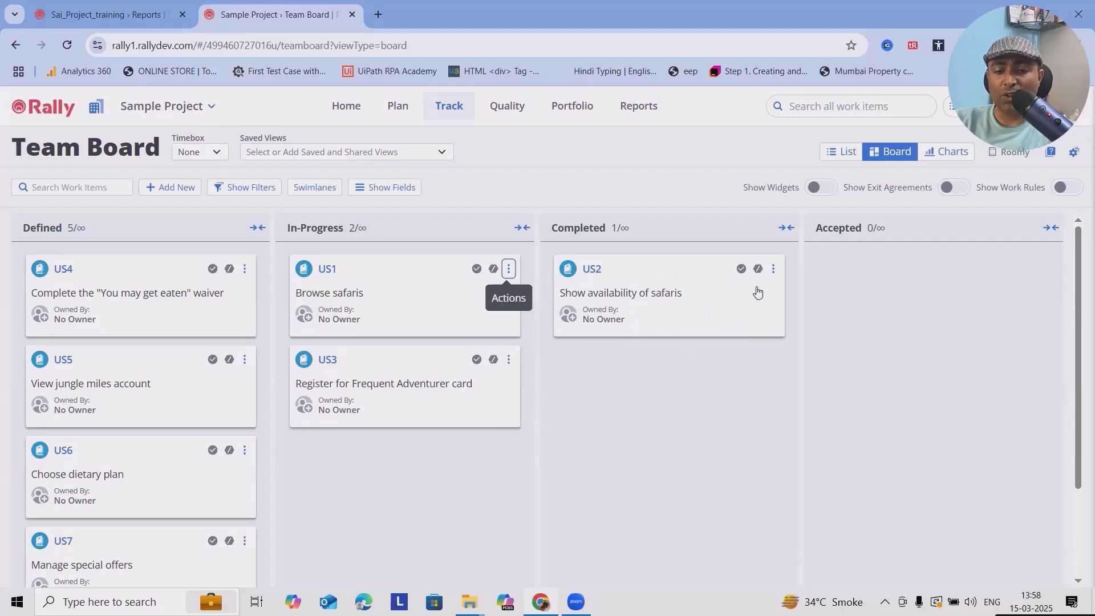
Step: Flag US2 Show availability of safaris as blocked and clear it, and do the same with its ready flag
left_click(758, 269)
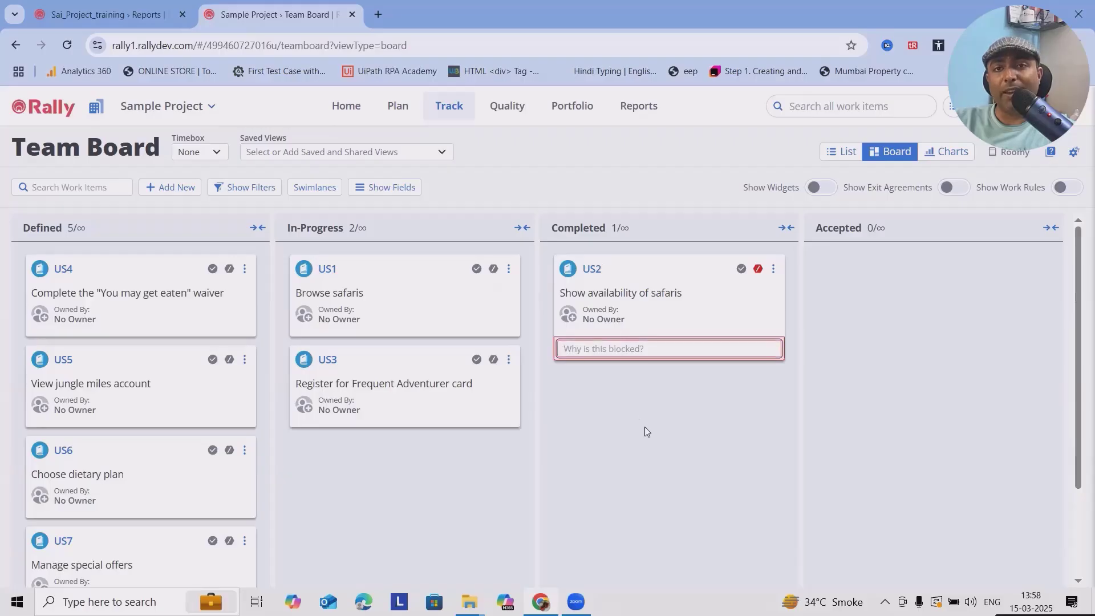
left_click(758, 268)
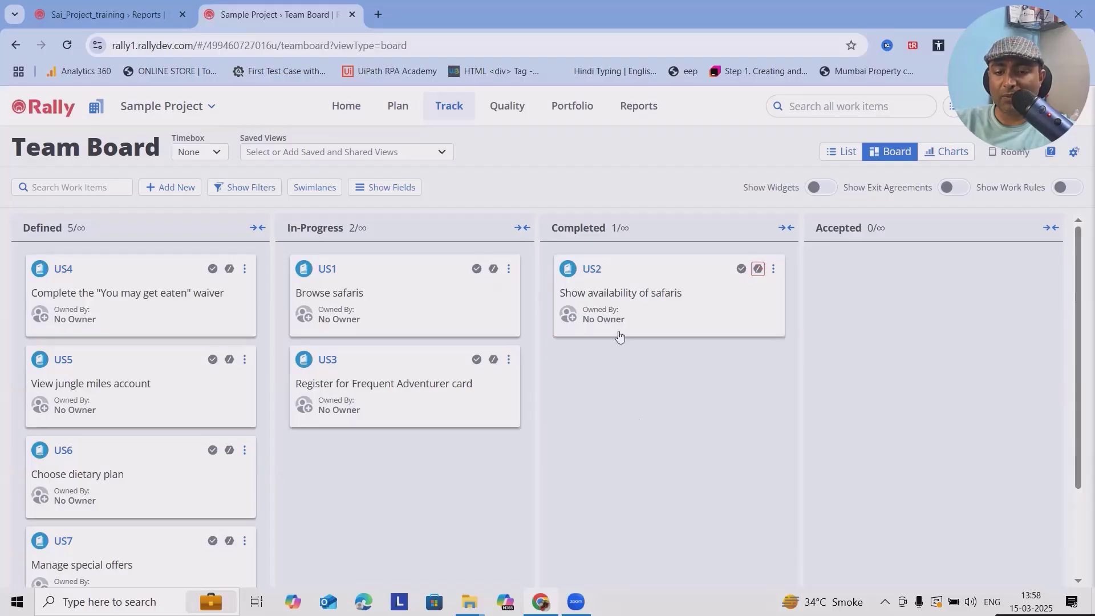
left_click(741, 269)
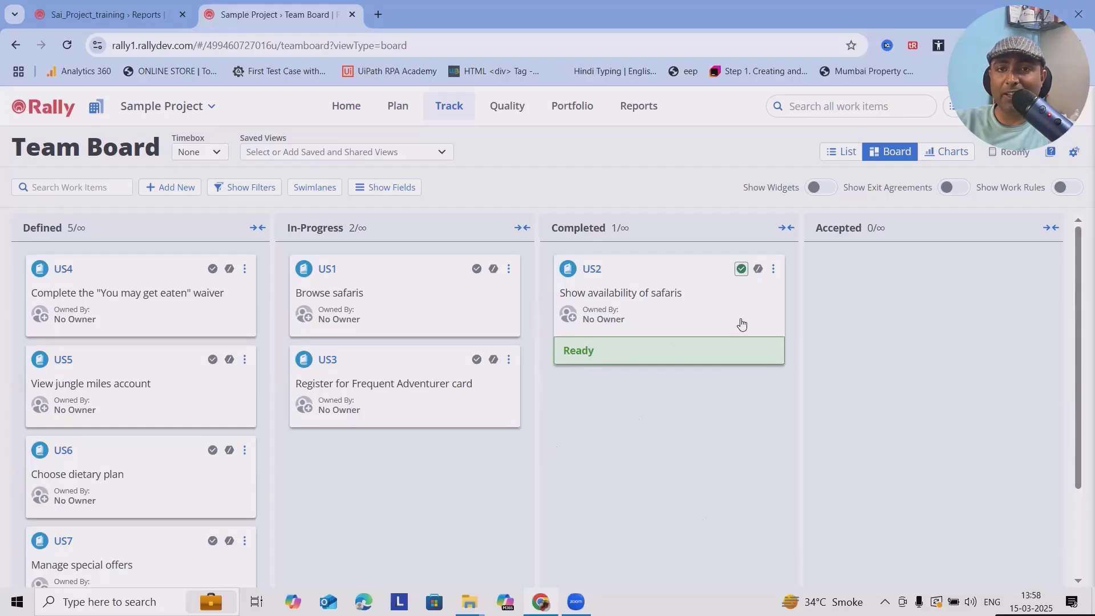
left_click(741, 269)
Step: Move the US2 card from Completed to Accepted
left_click_drag(651, 270, 926, 262)
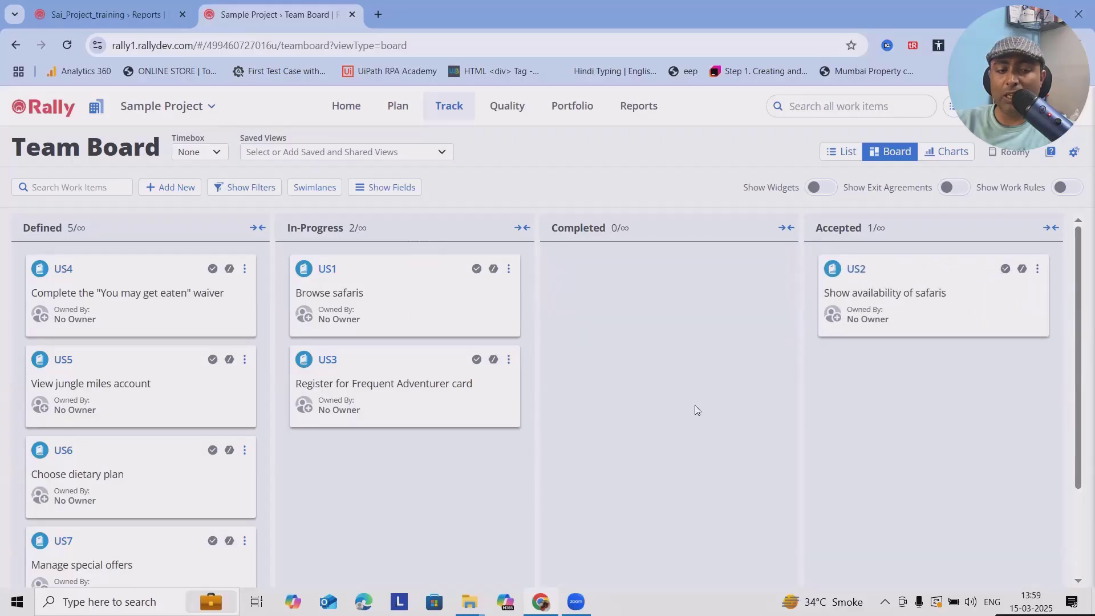
Step: Add the Actuals (Test Set) filter field to the board and hide the filters
left_click(242, 188)
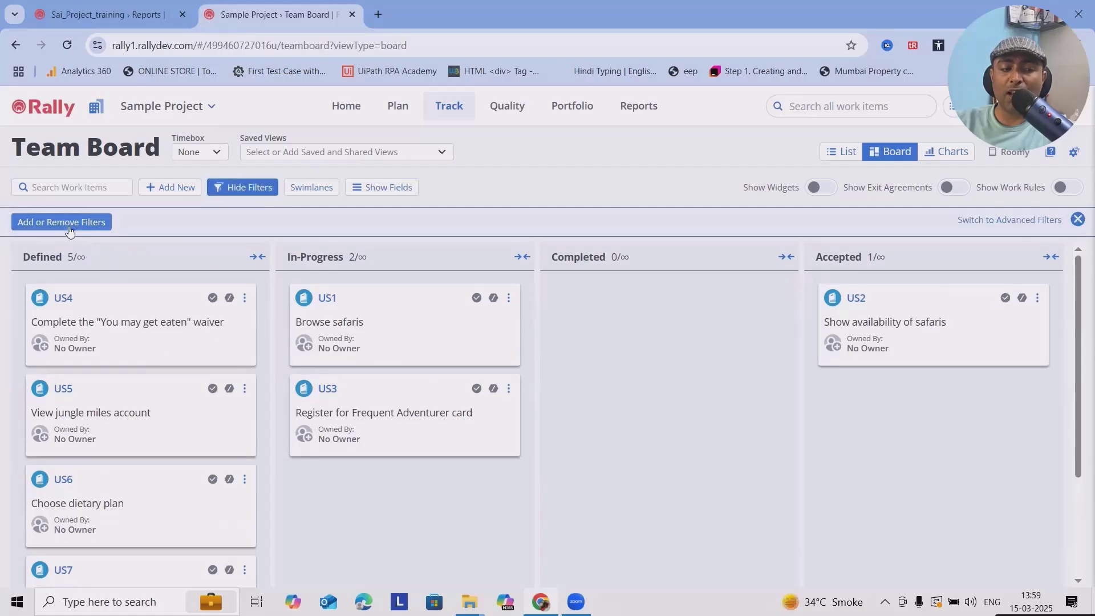
left_click(35, 222)
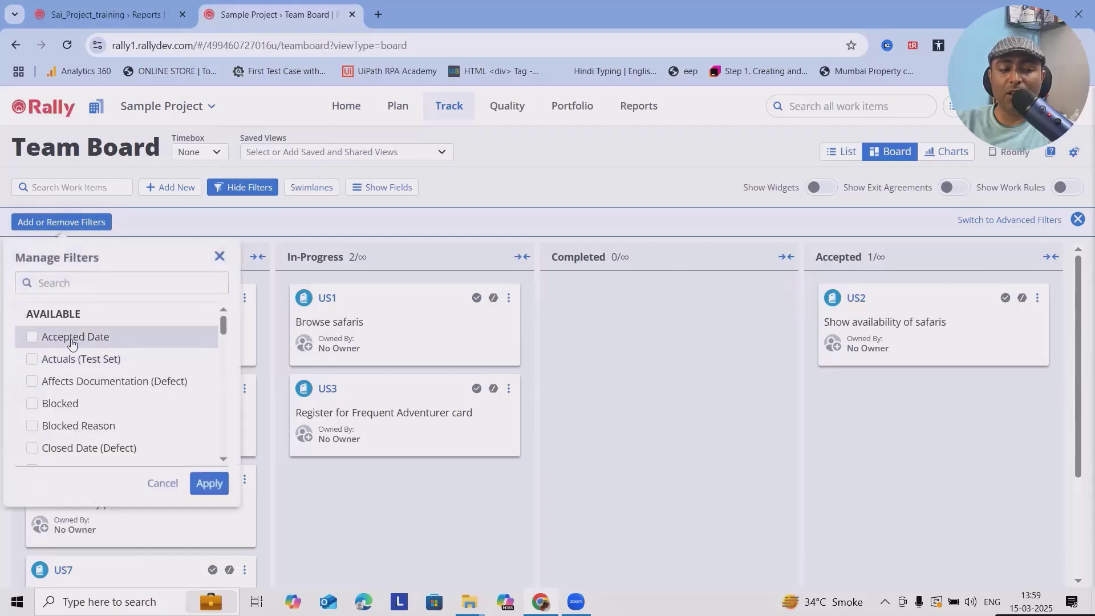
left_click(58, 369)
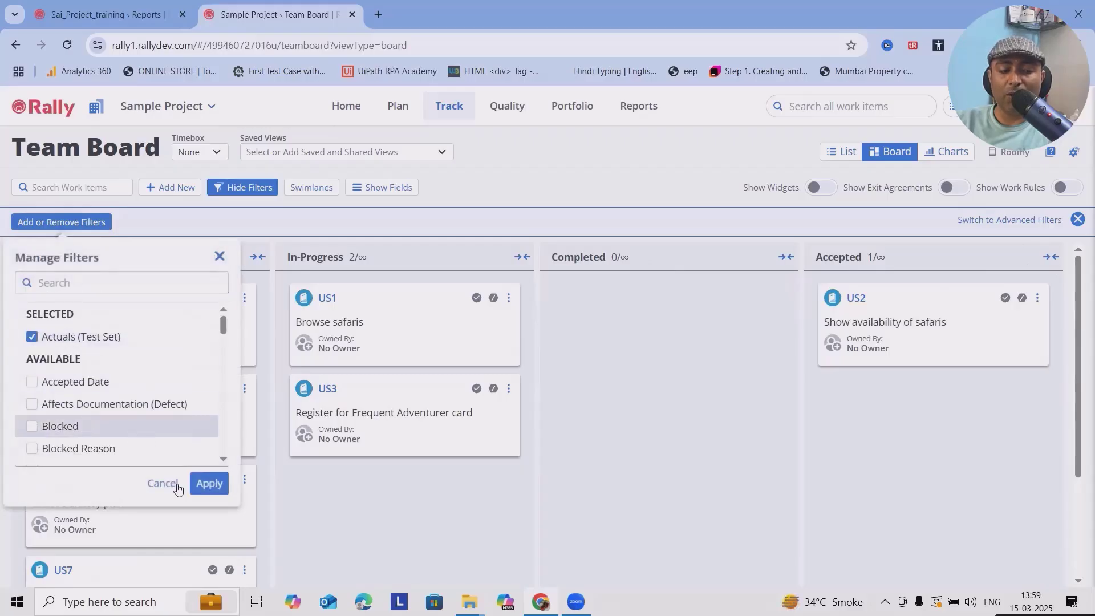
left_click(207, 484)
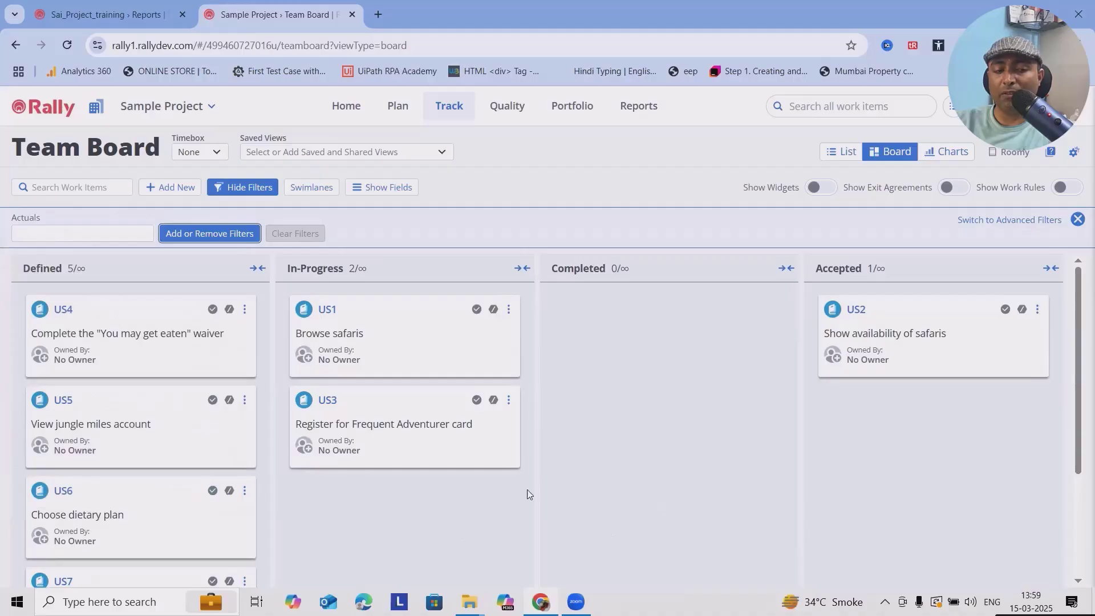
left_click(1078, 220)
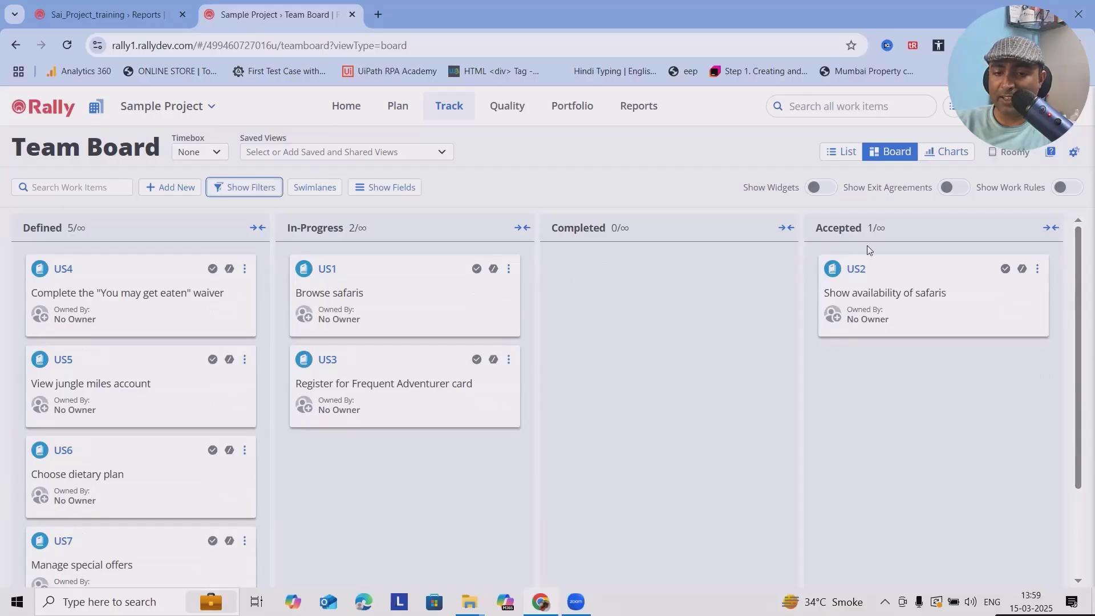
Step: Show the board's widgets, browse through them and the new work item form, and hide both again
left_click(820, 188)
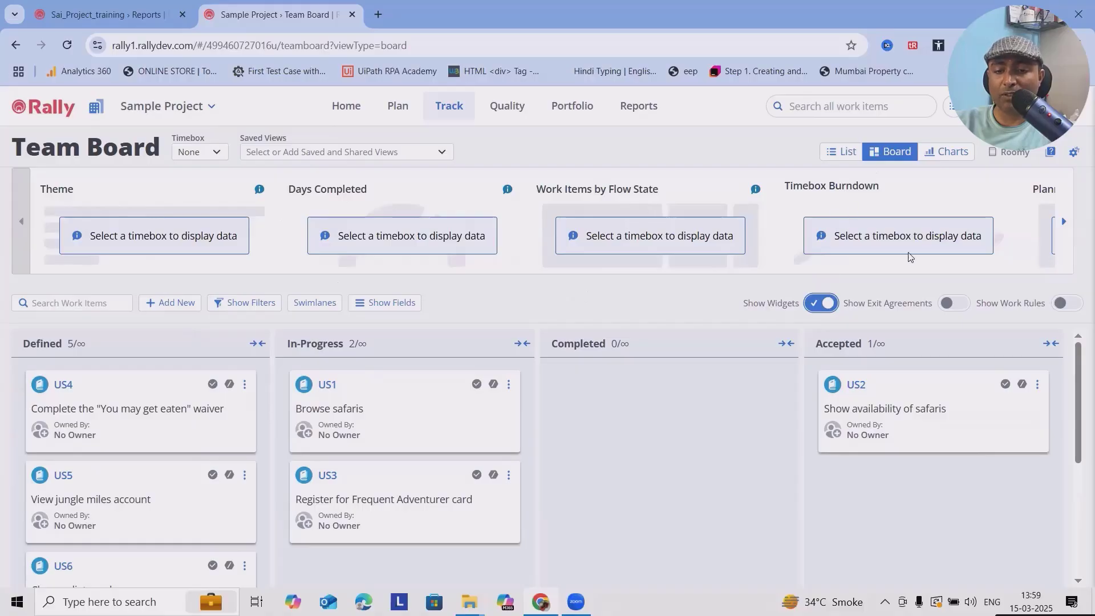
left_click(1072, 229)
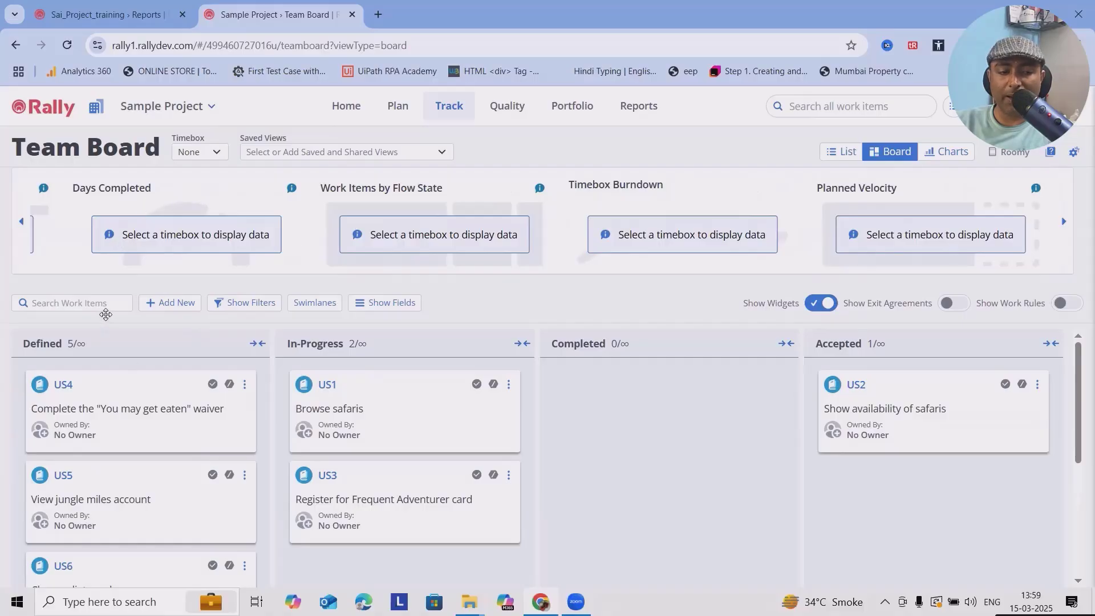
left_click(166, 303)
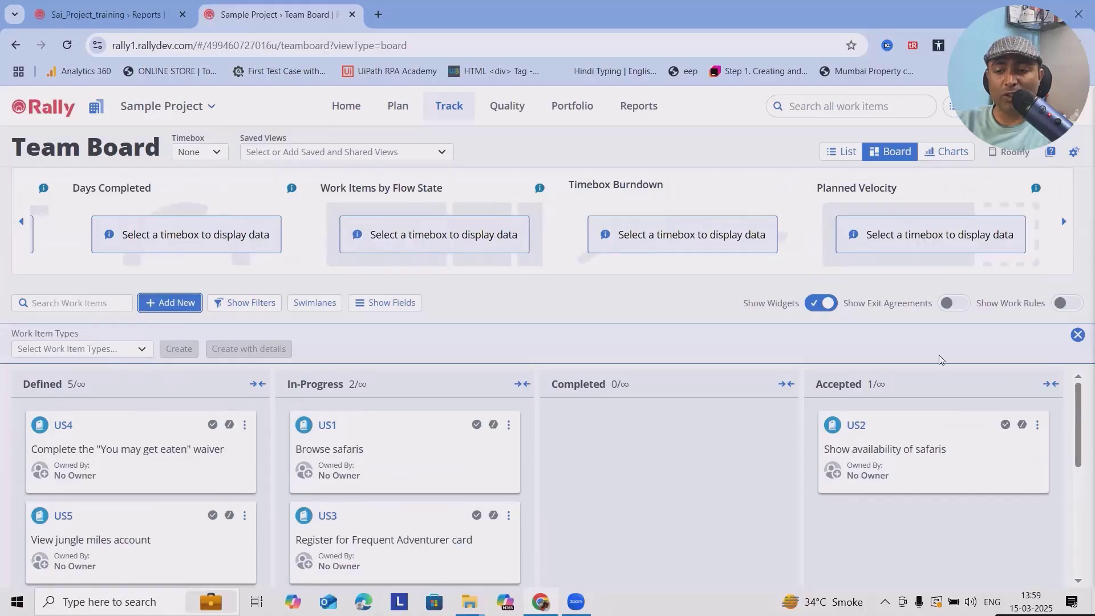
left_click(1077, 335)
left_click(824, 305)
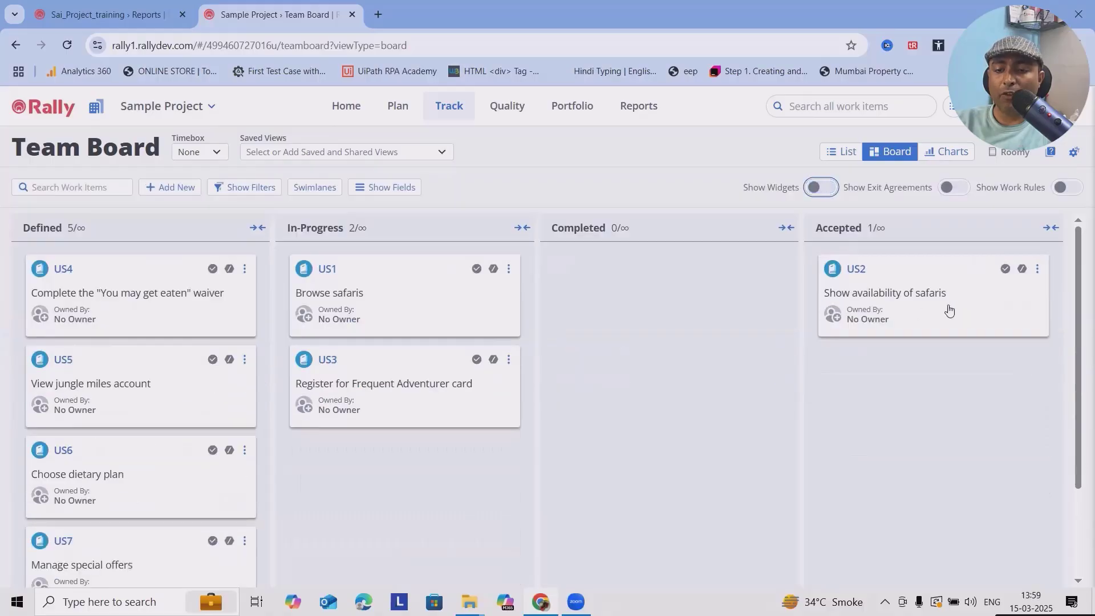
Step: View the exit agreements and the work rules of the flow states in turn, hide them, and look over the cards
left_click(953, 188)
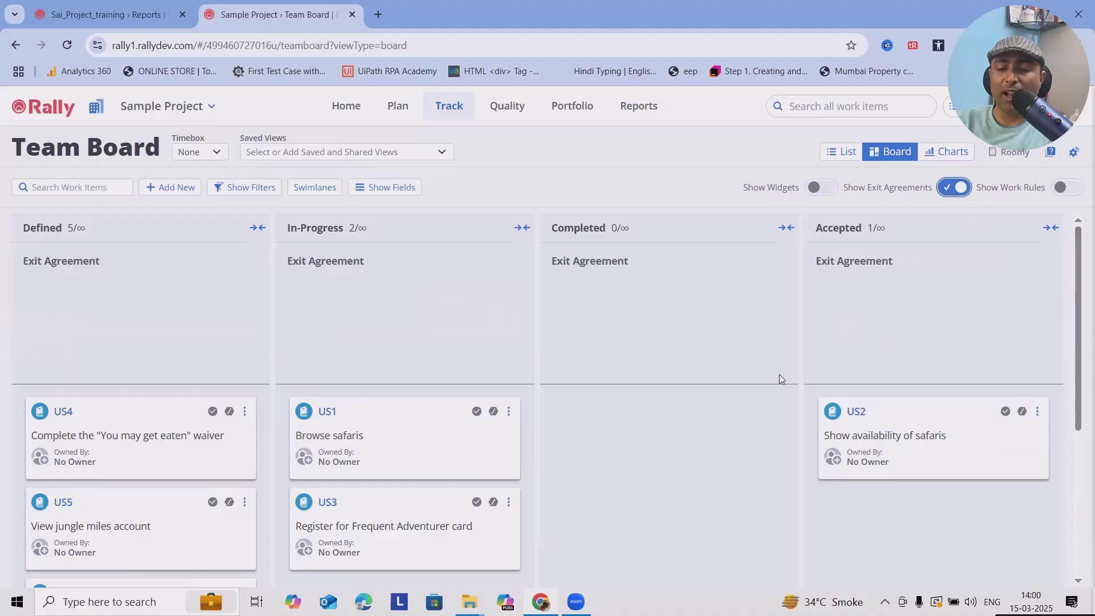
left_click(954, 188)
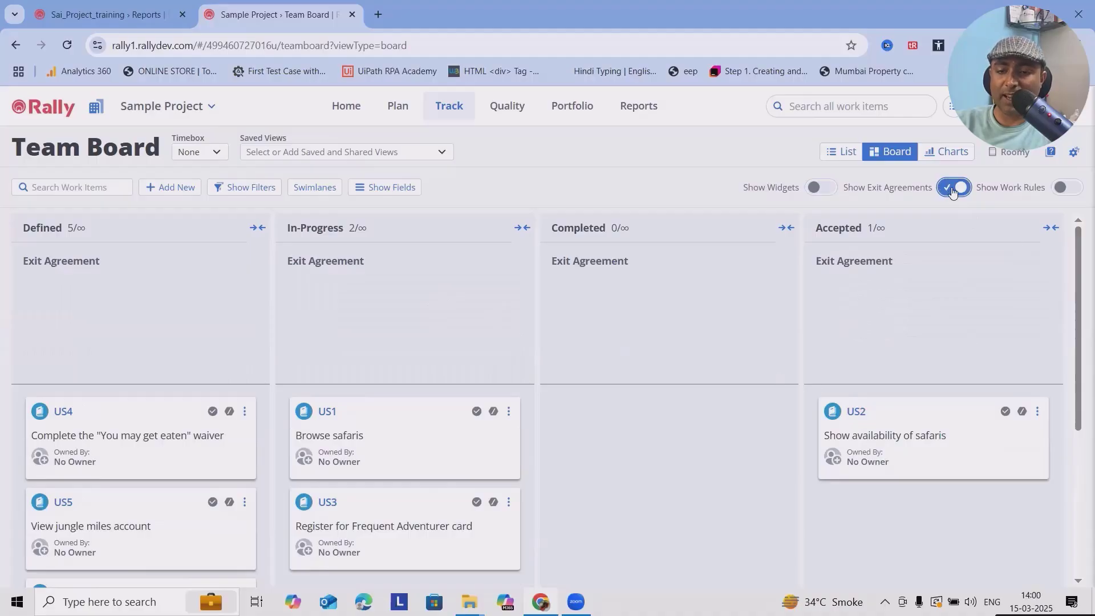
left_click(1067, 188)
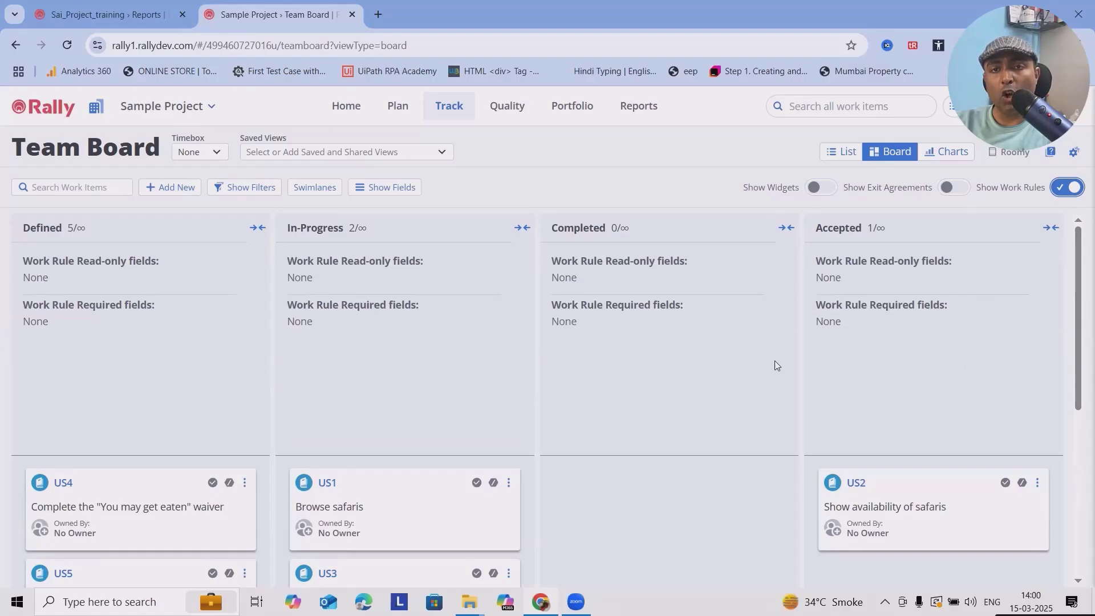
left_click(1067, 187)
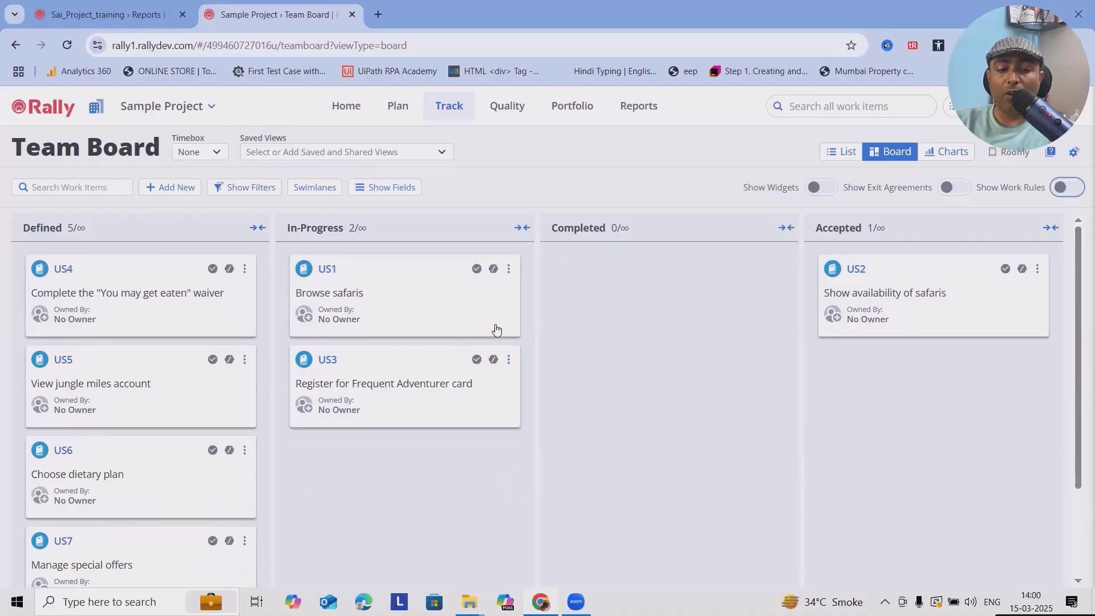
scroll(148, 422, "down", 2)
scroll(189, 419, "up", 2)
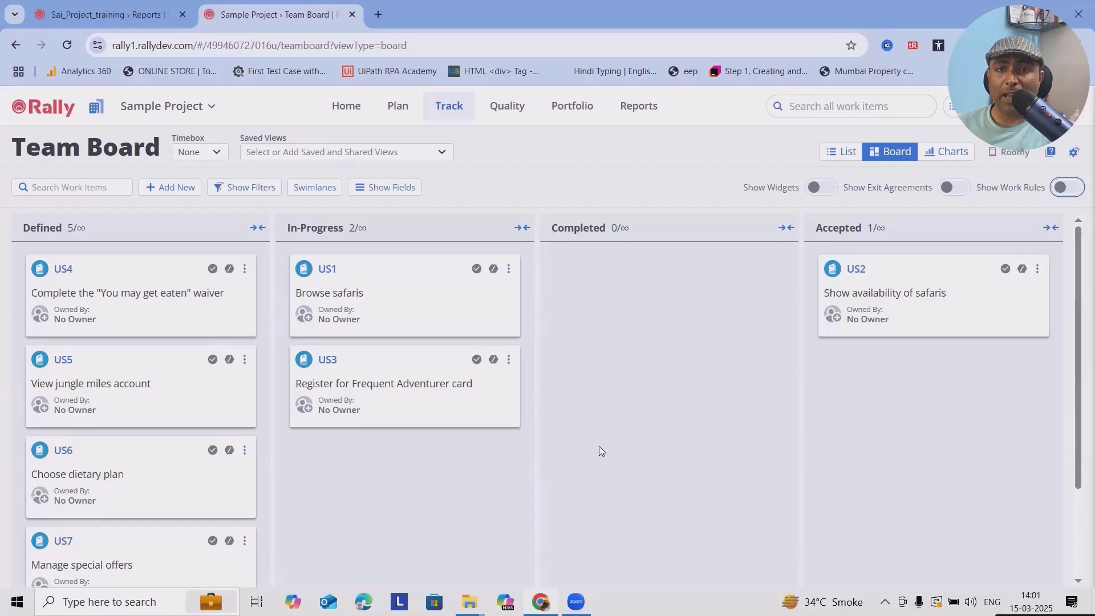
Step: Add a flow state named QA, mapped to the Defined schedule state, in the Team Board settings
left_click(1072, 153)
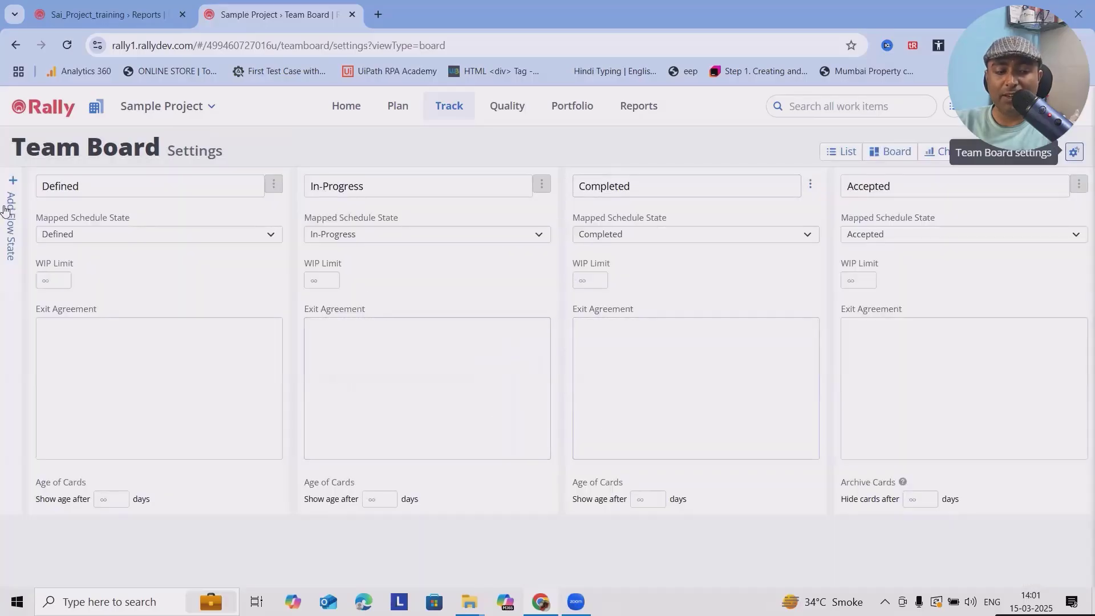
left_click(12, 207)
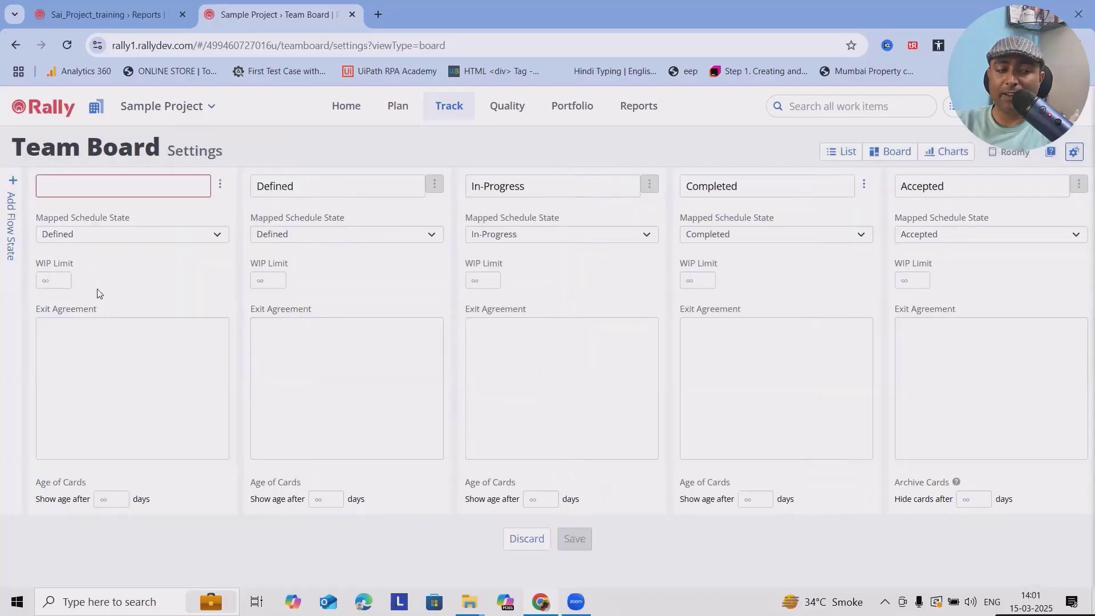
left_click(111, 188)
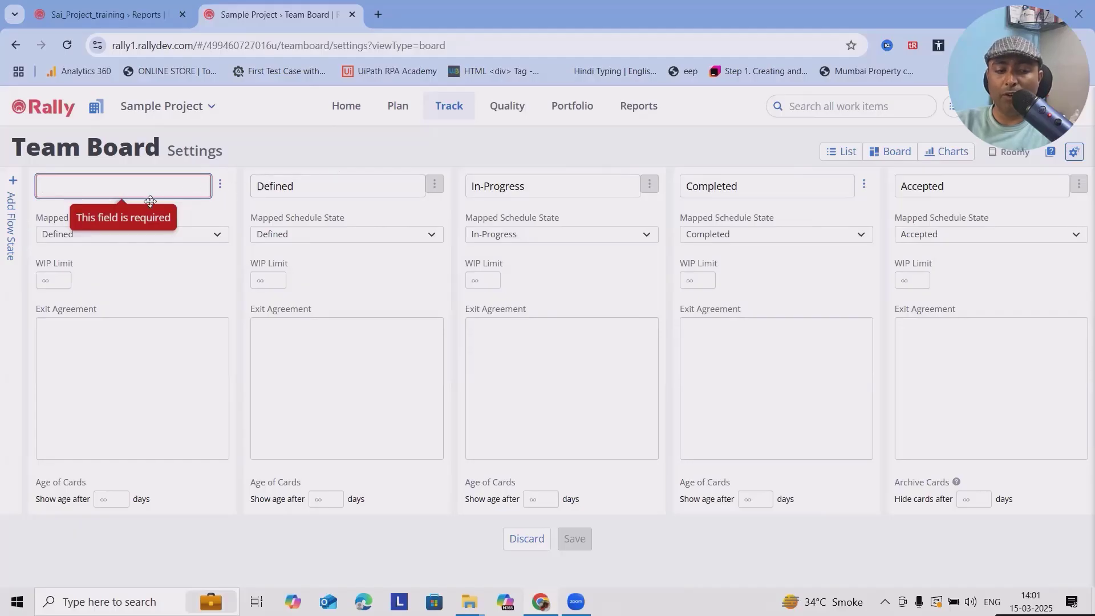
type("QA")
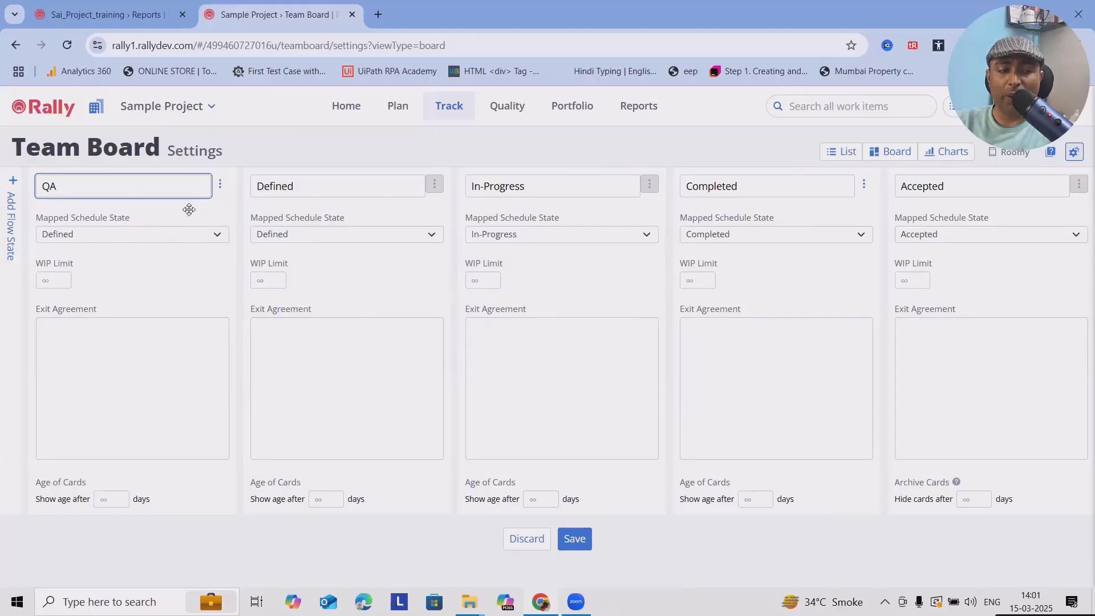
left_click(216, 238)
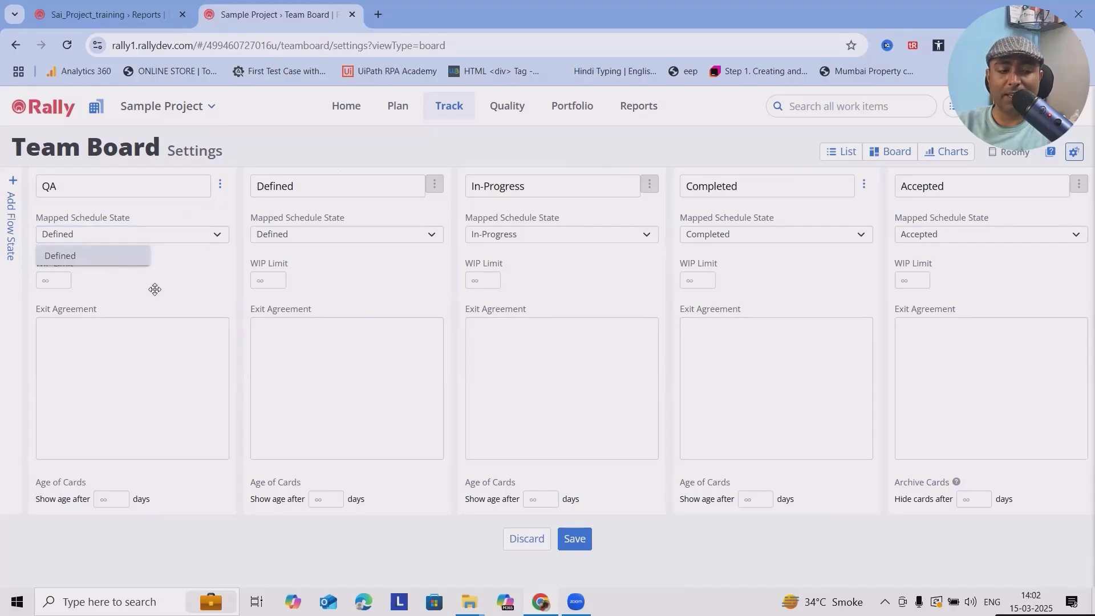
left_click(47, 285)
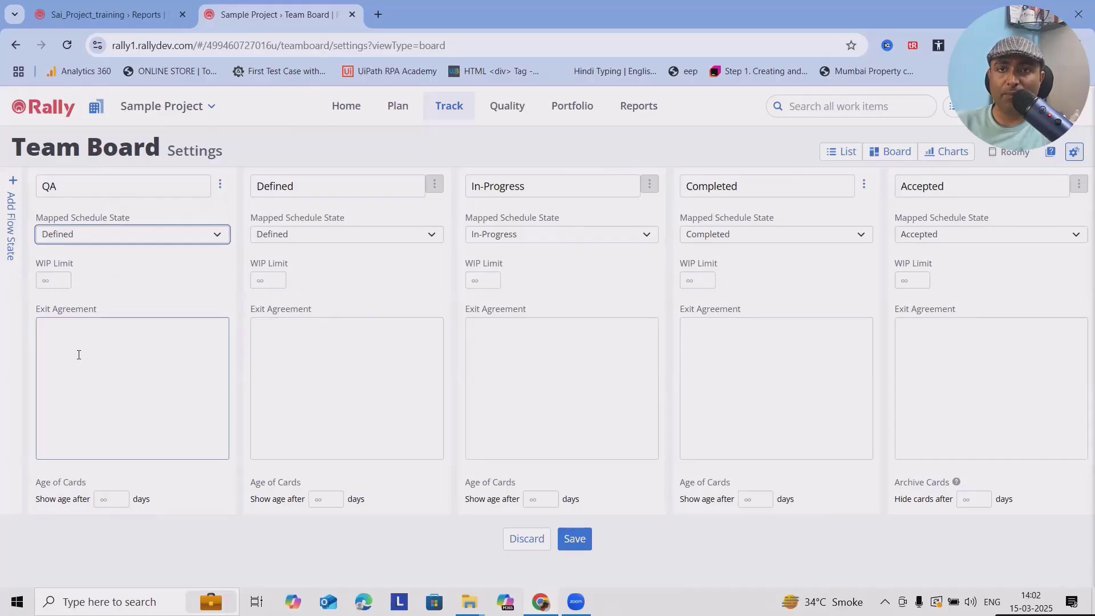
Step: Enter "This is Exit agreement" as the QA flow state's exit agreement and save the board settings
left_click(109, 374)
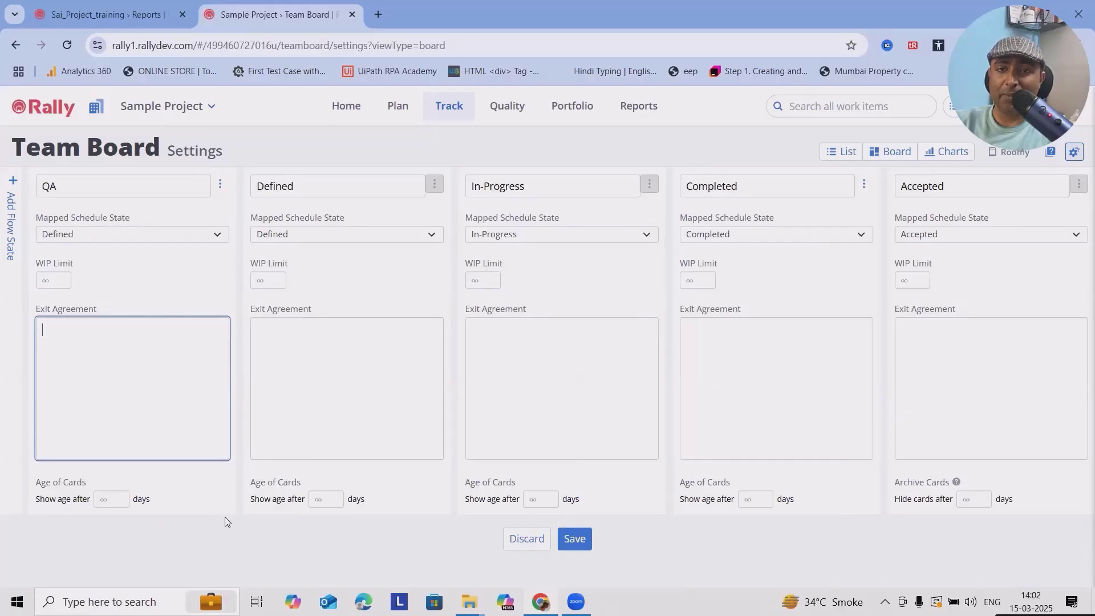
type("This is Ex")
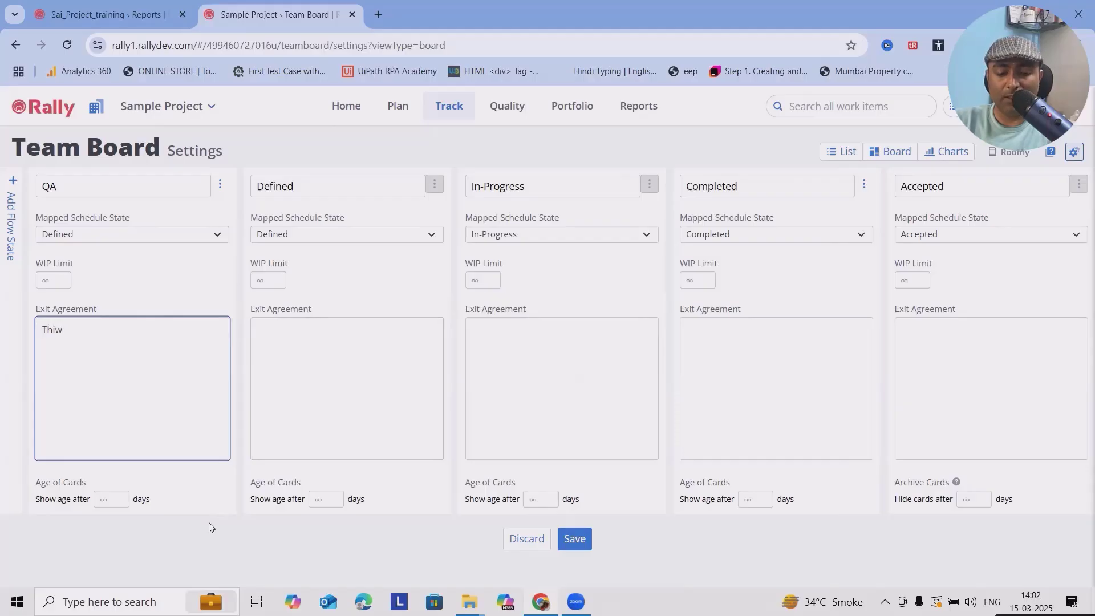
type("it a")
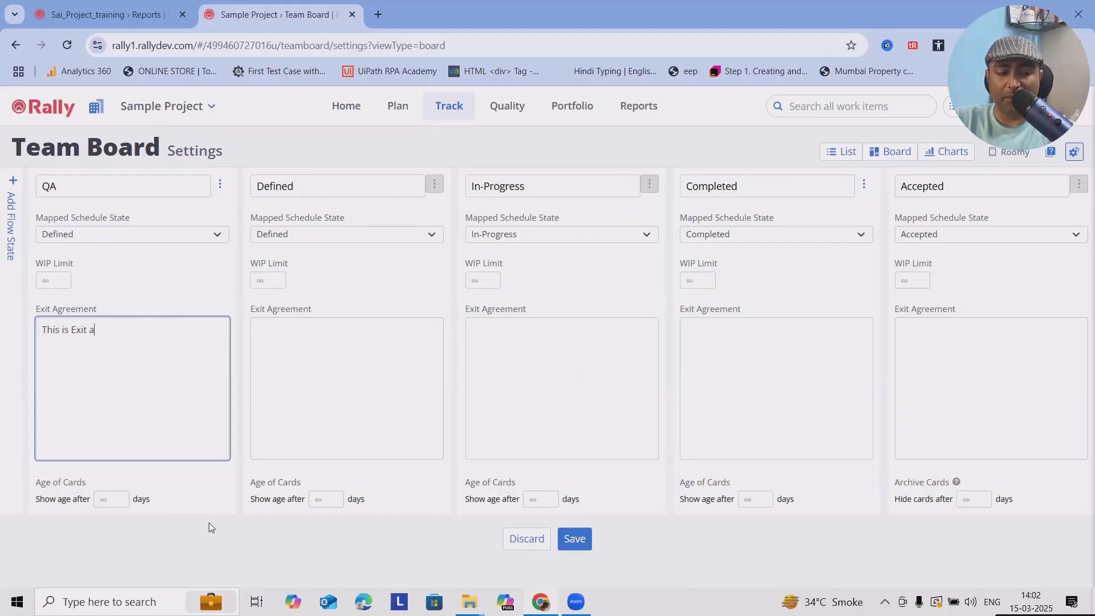
type("greement")
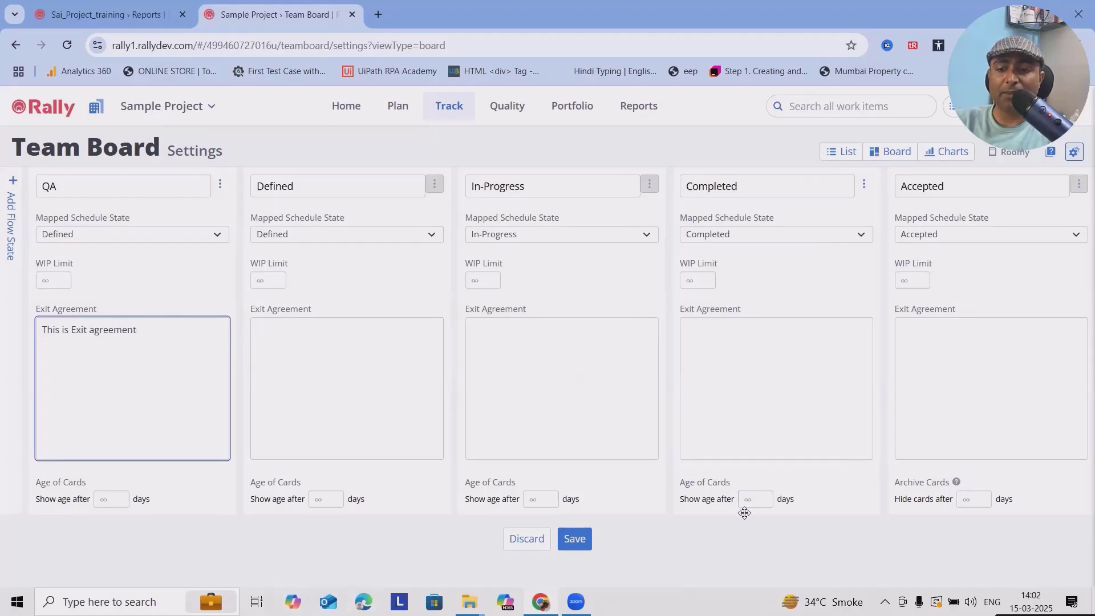
left_click(574, 539)
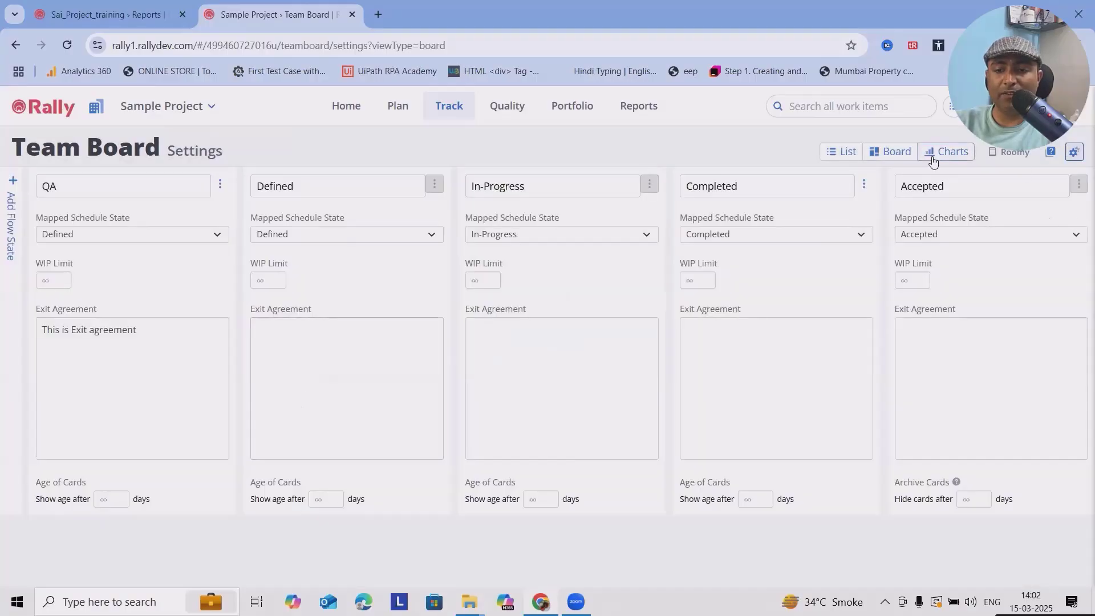
Step: Return to the board, show the exit agreements, and move the US4 card from Defined to QA
left_click(891, 152)
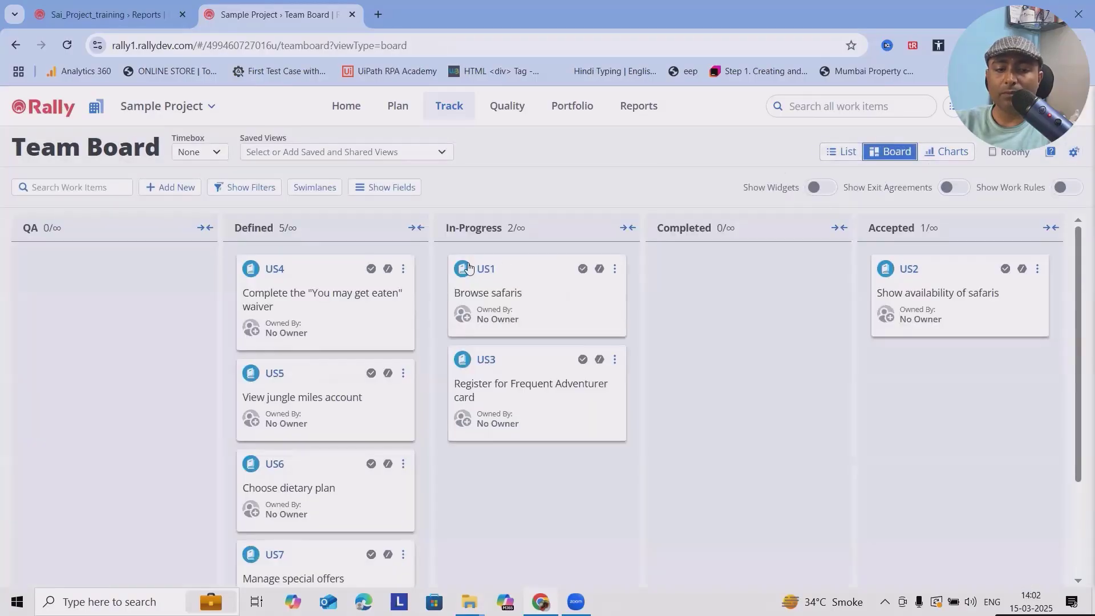
left_click(960, 188)
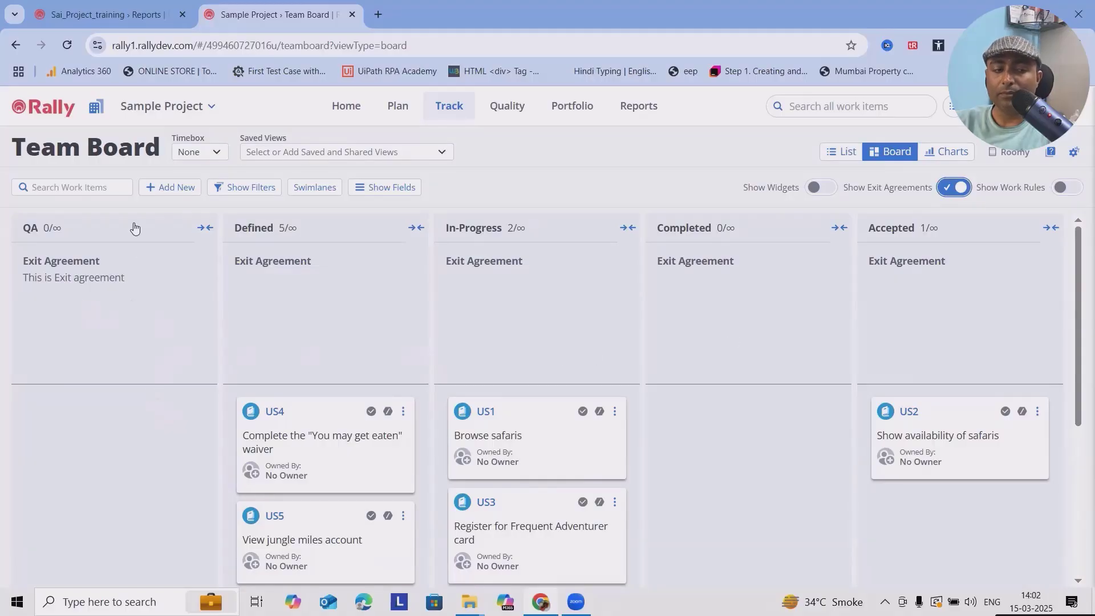
left_click_drag(318, 447, 88, 465)
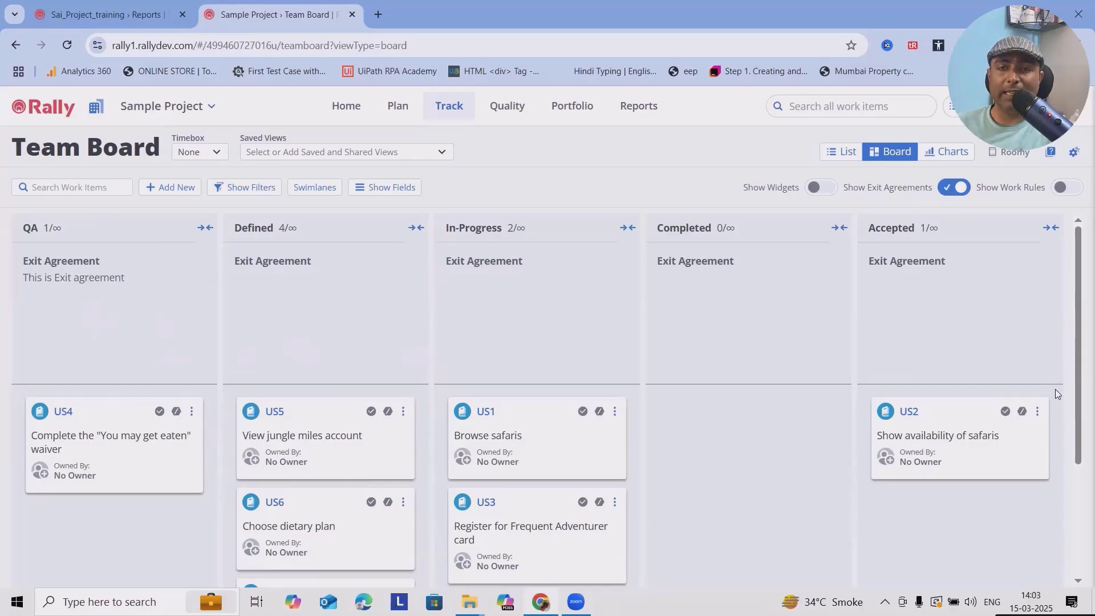
Step: Move the QA flow state to between Defined and In-Progress in the settings, save, and return to the board
left_click(1075, 152)
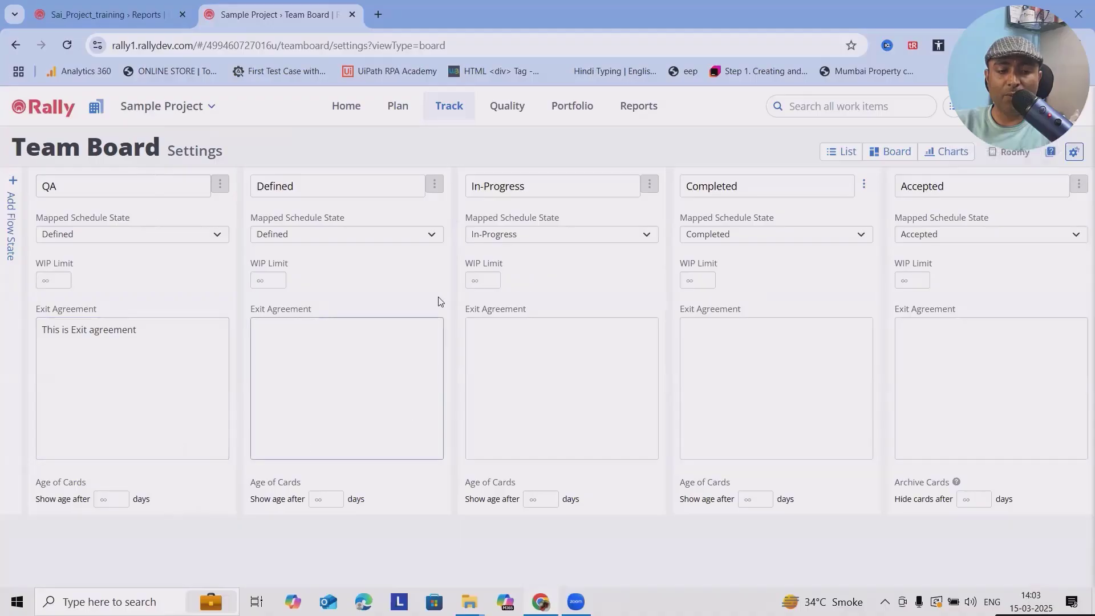
left_click(220, 185)
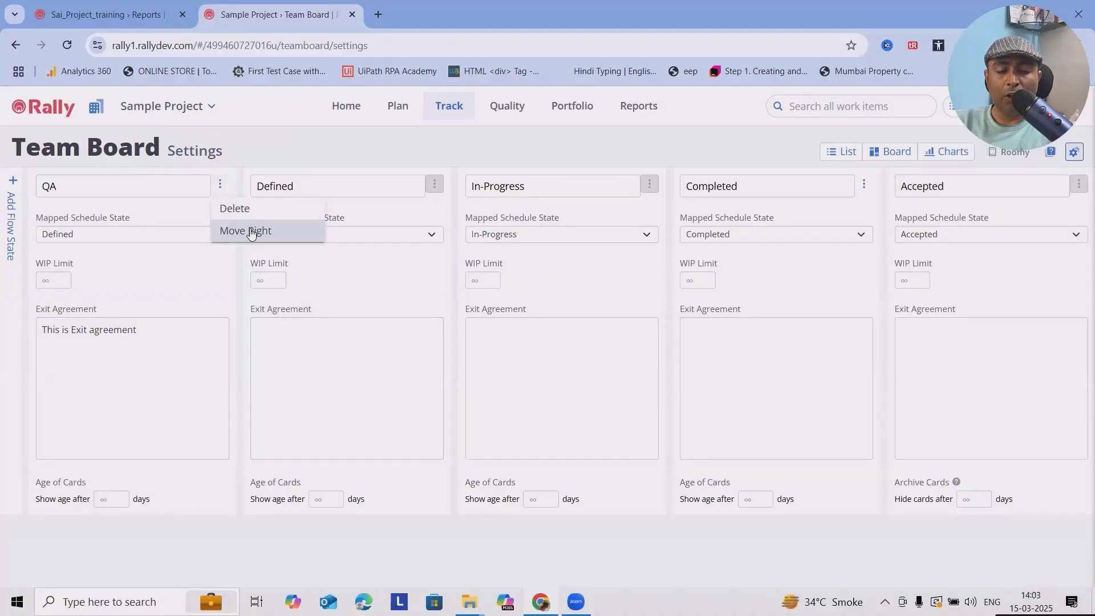
left_click(254, 230)
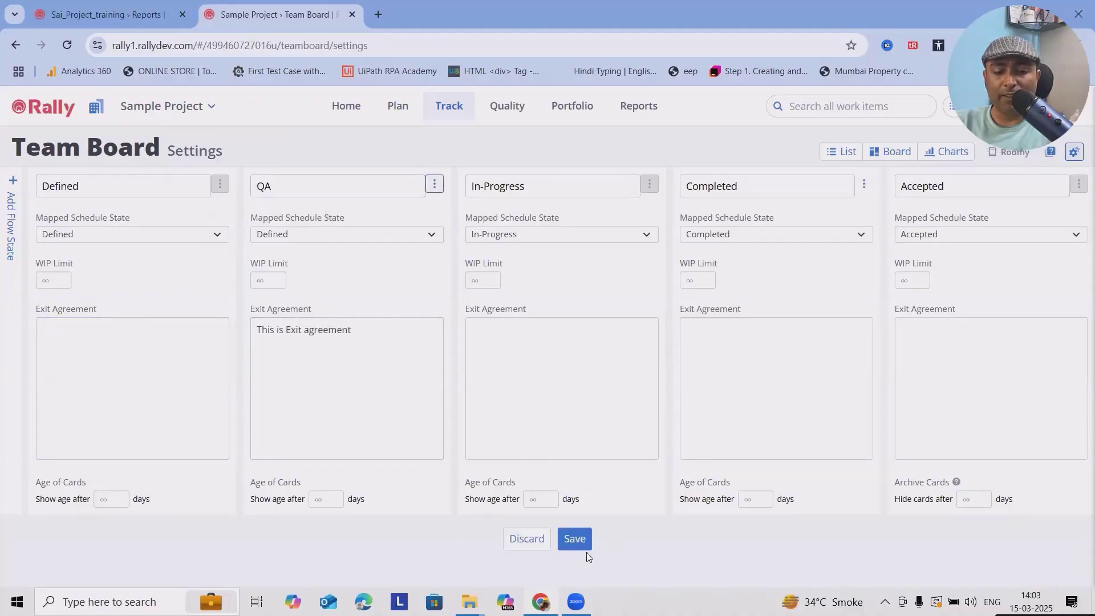
left_click(574, 539)
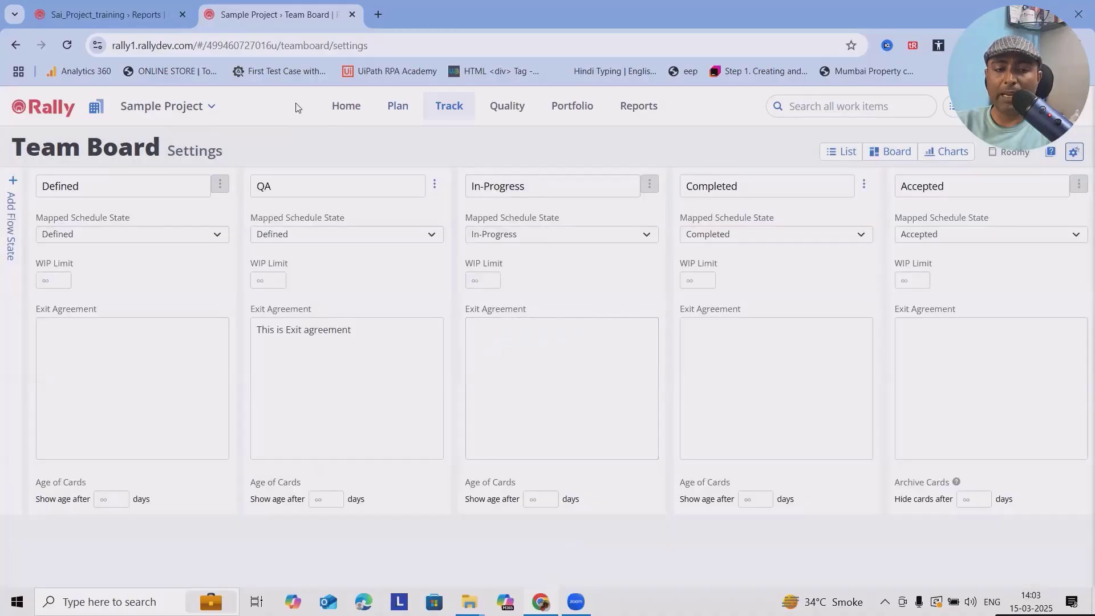
left_click(885, 162)
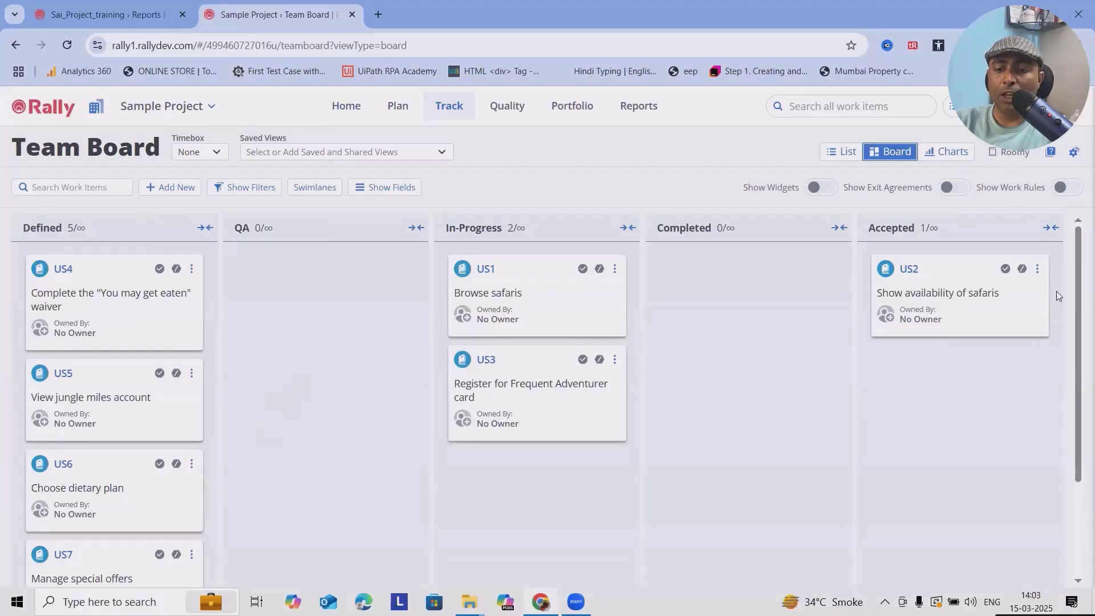
Step: Collapse the Accepted, Completed, In-Progress and QA columns so that only Defined stays expanded
left_click(1050, 228)
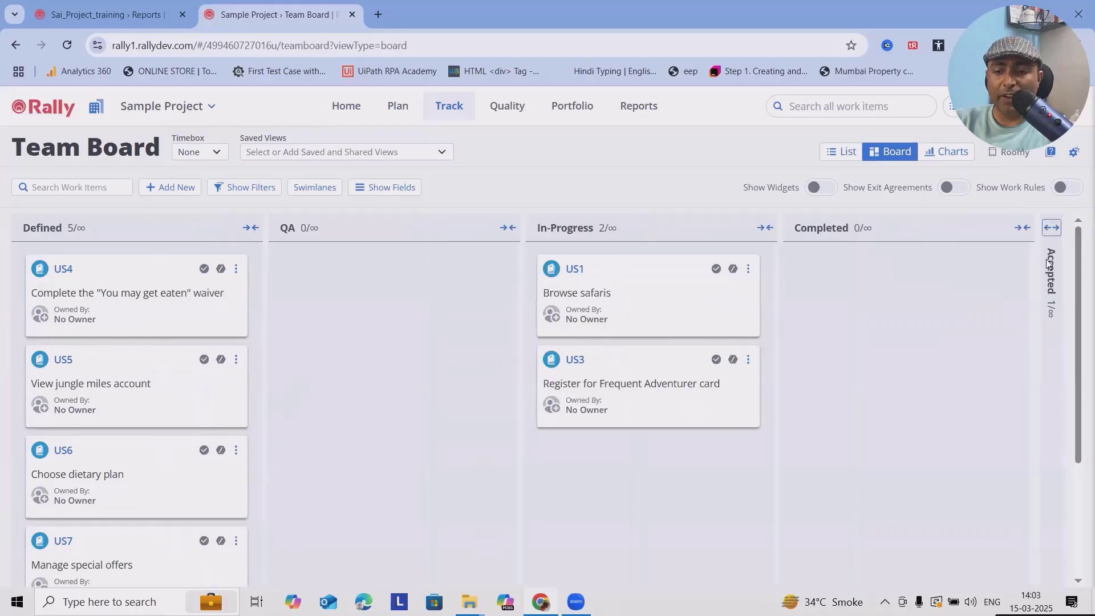
left_click(1022, 228)
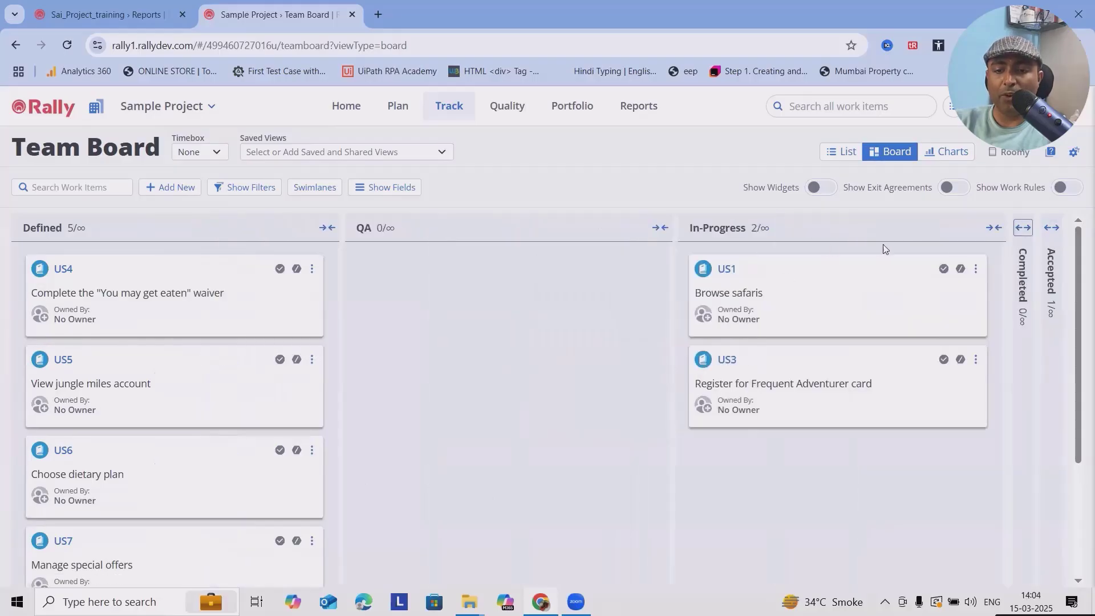
left_click(995, 228)
left_click(966, 227)
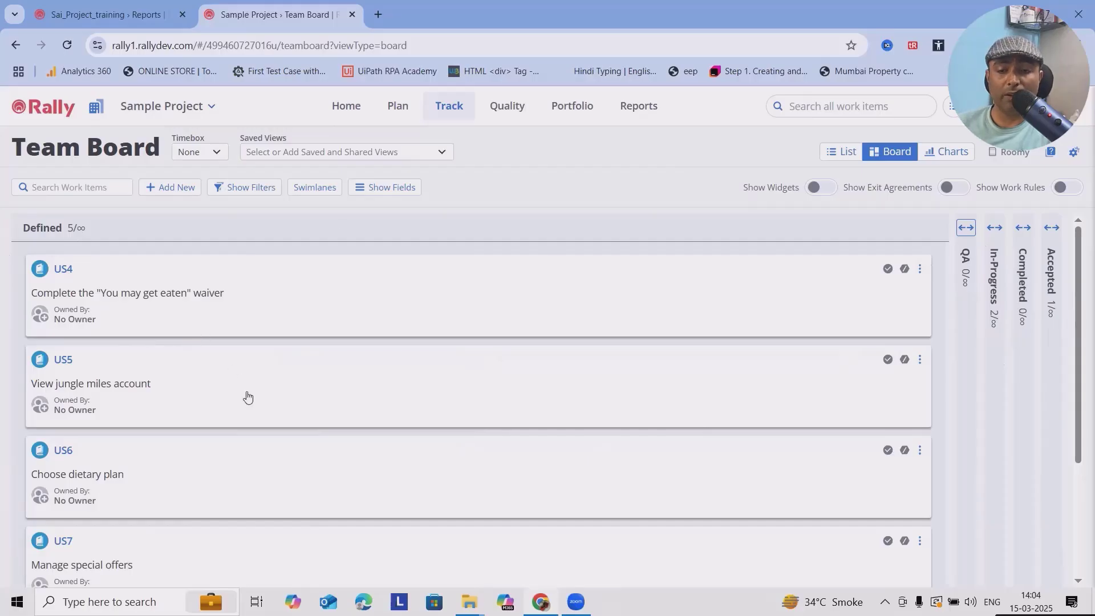
Step: Review the flow states in the Team Board settings once more and return to the board
left_click(1074, 153)
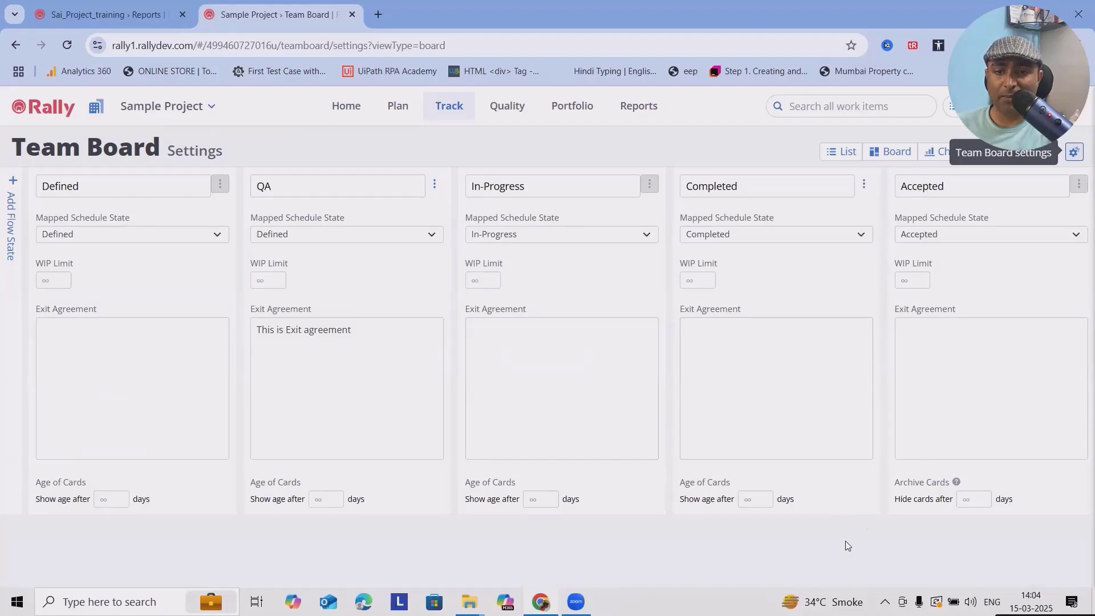
left_click(891, 151)
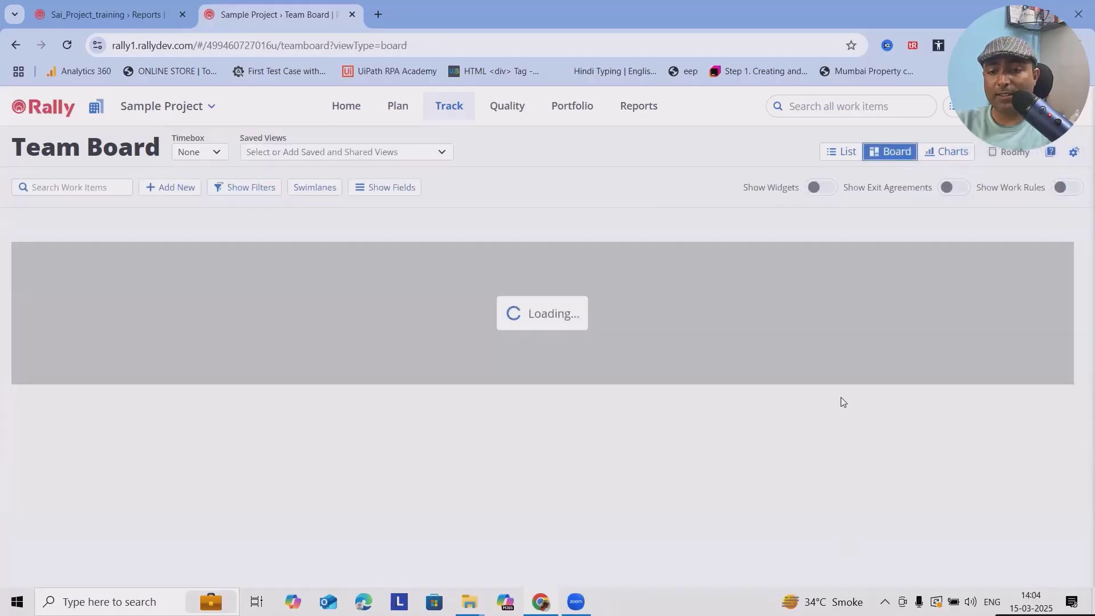